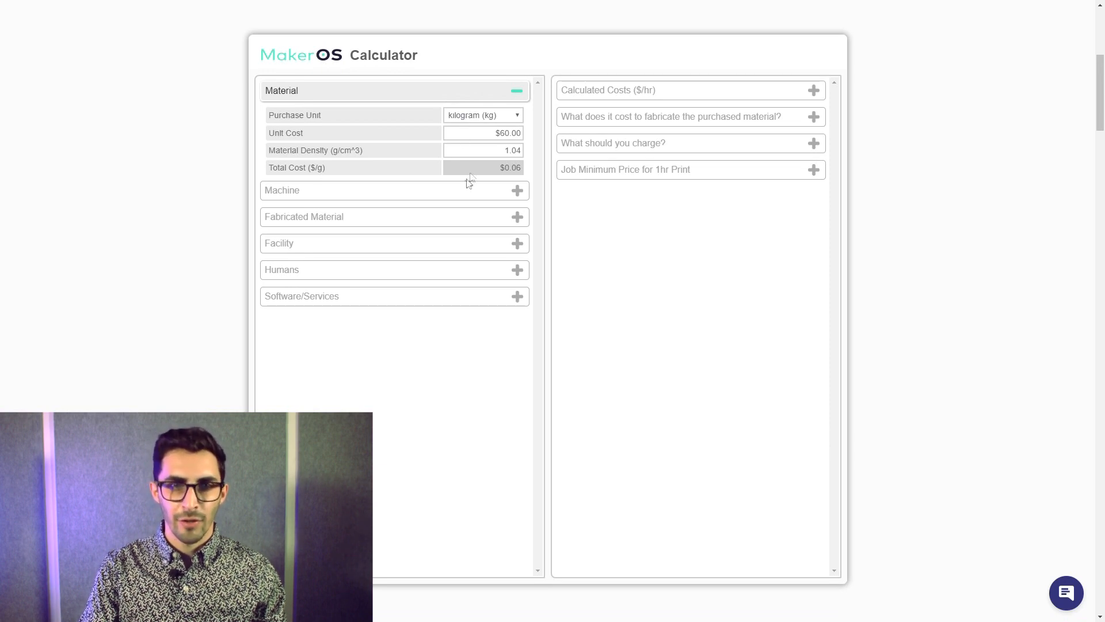
- Set the material's unit cost to $30 per kilogram and its density to 1.24 g/cm^3
{"action": "left_click", "coordinate": [453, 135]}
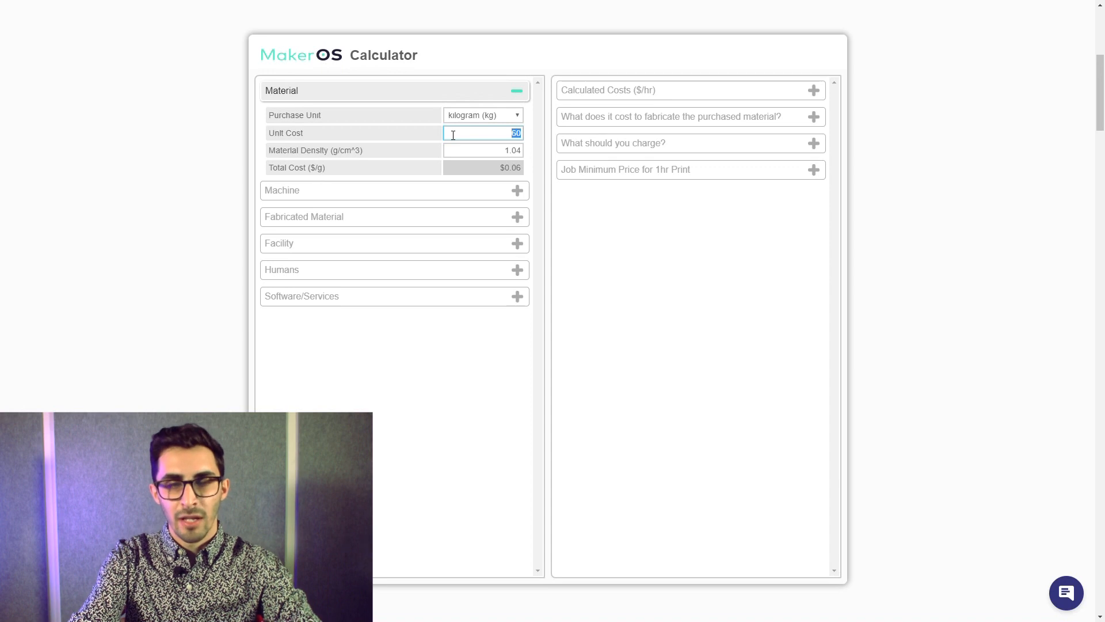
{"action": "type", "text": "30"}
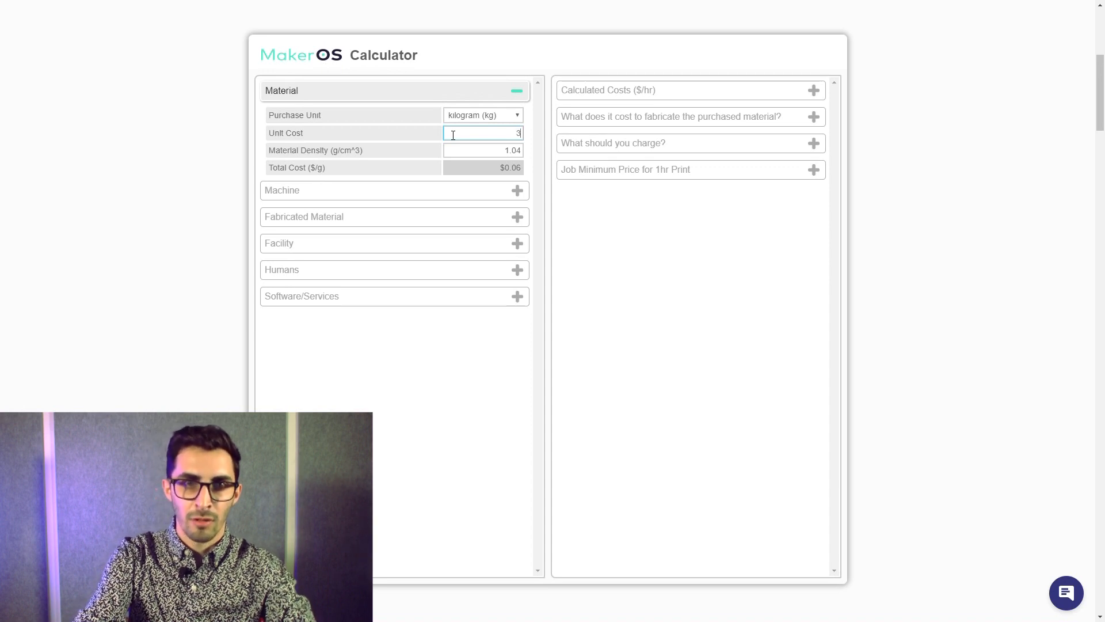
{"action": "left_click", "coordinate": [397, 133]}
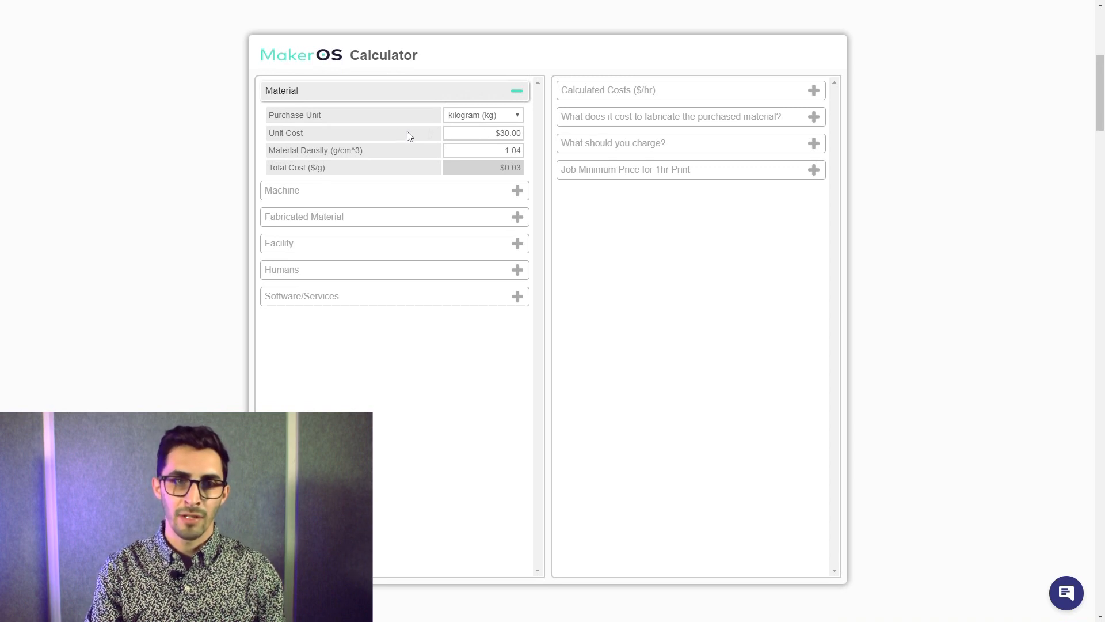
{"action": "double_click", "coordinate": [513, 151]}
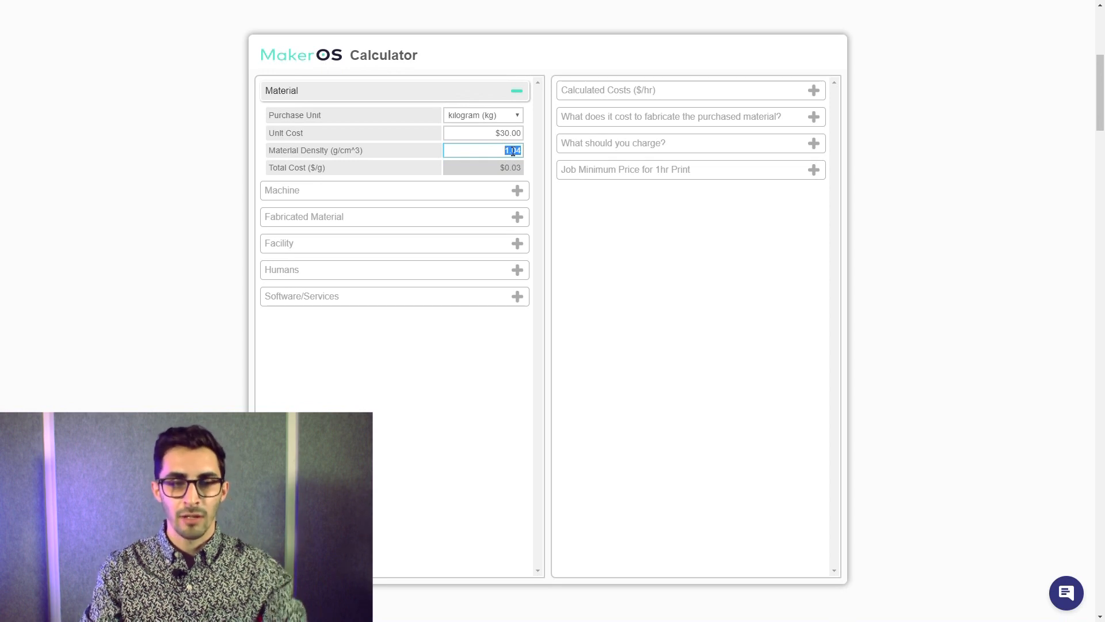
{"action": "type", "text": "1.24"}
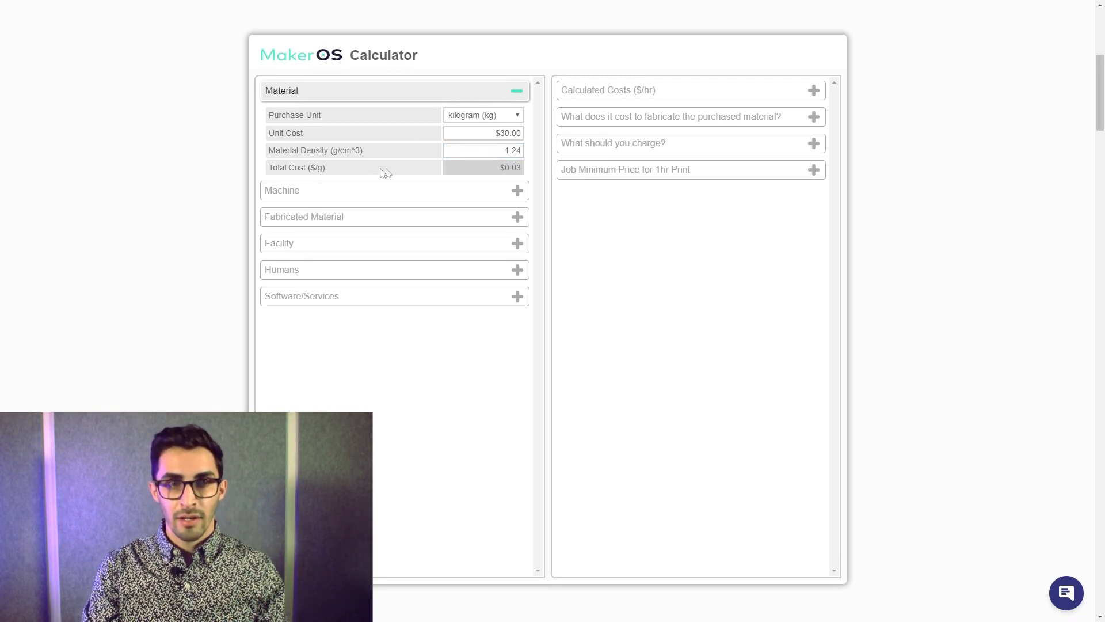
{"action": "left_click_drag", "start_coordinate": [275, 172], "coordinate": [331, 172]}
{"action": "left_click", "coordinate": [330, 172]}
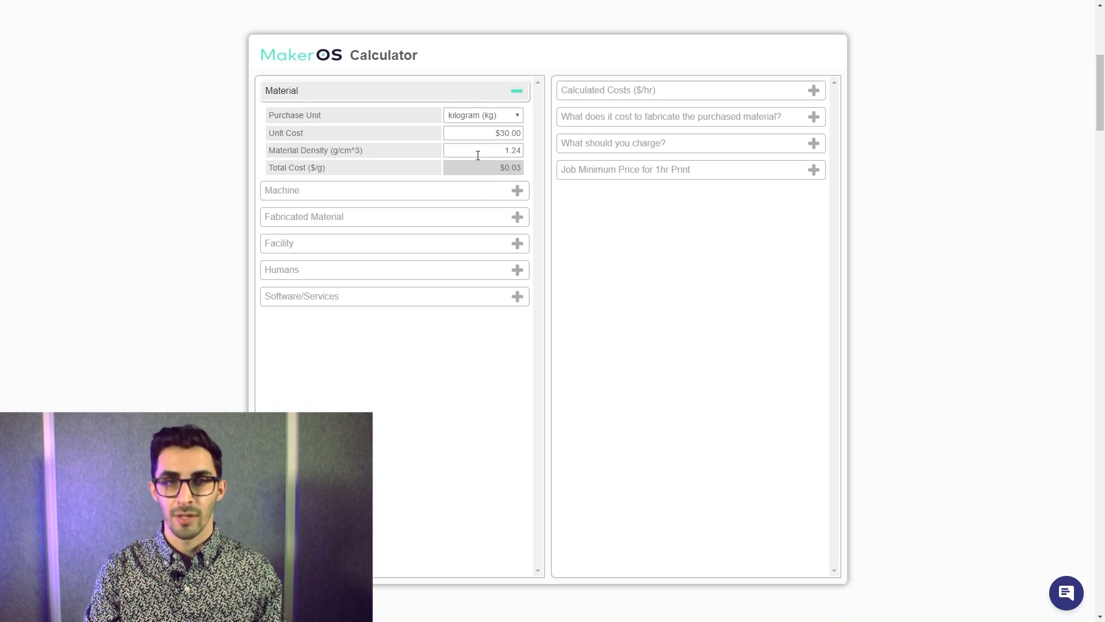
- In the machine section, set the machine cost to $5,000 and the machine lifetime to 5000 hours
{"action": "left_click", "coordinate": [445, 189]}
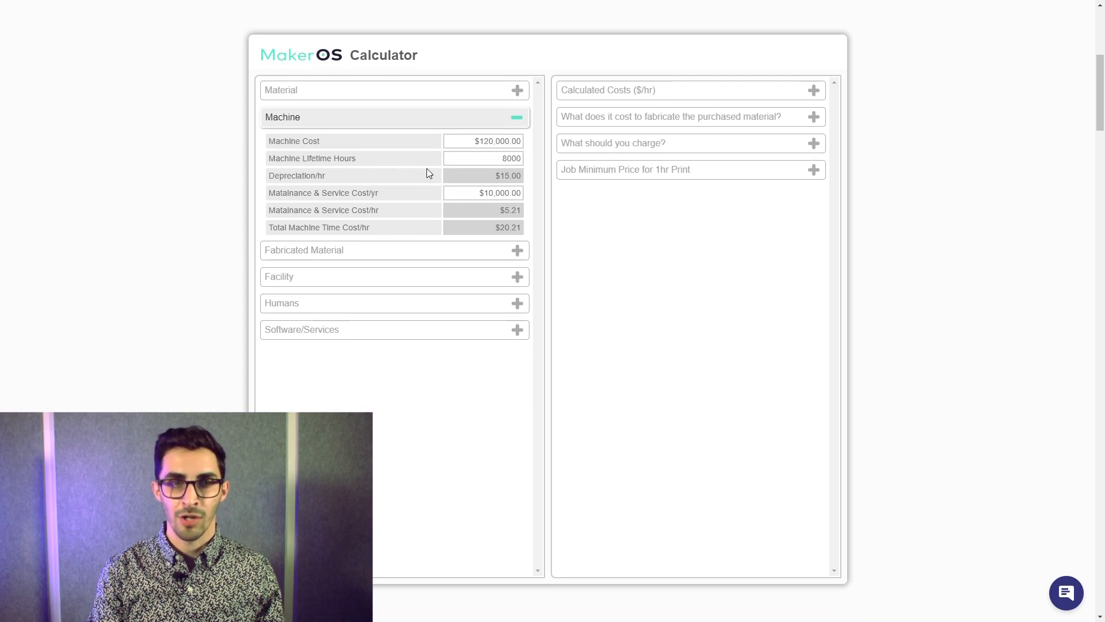
{"action": "left_click", "coordinate": [462, 148]}
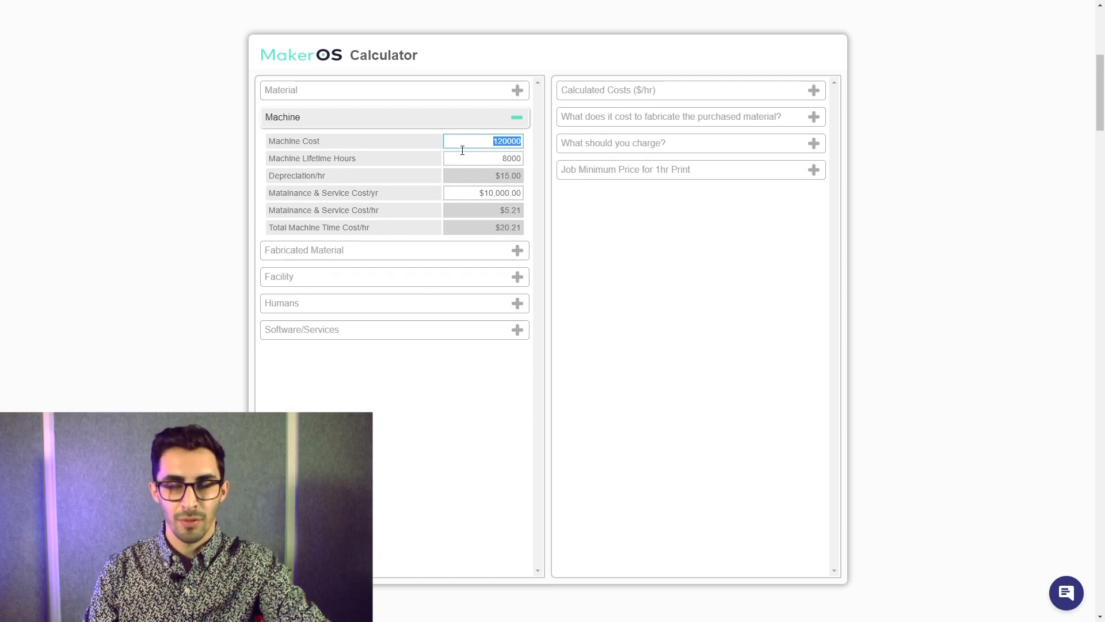
{"action": "type", "text": "5000"}
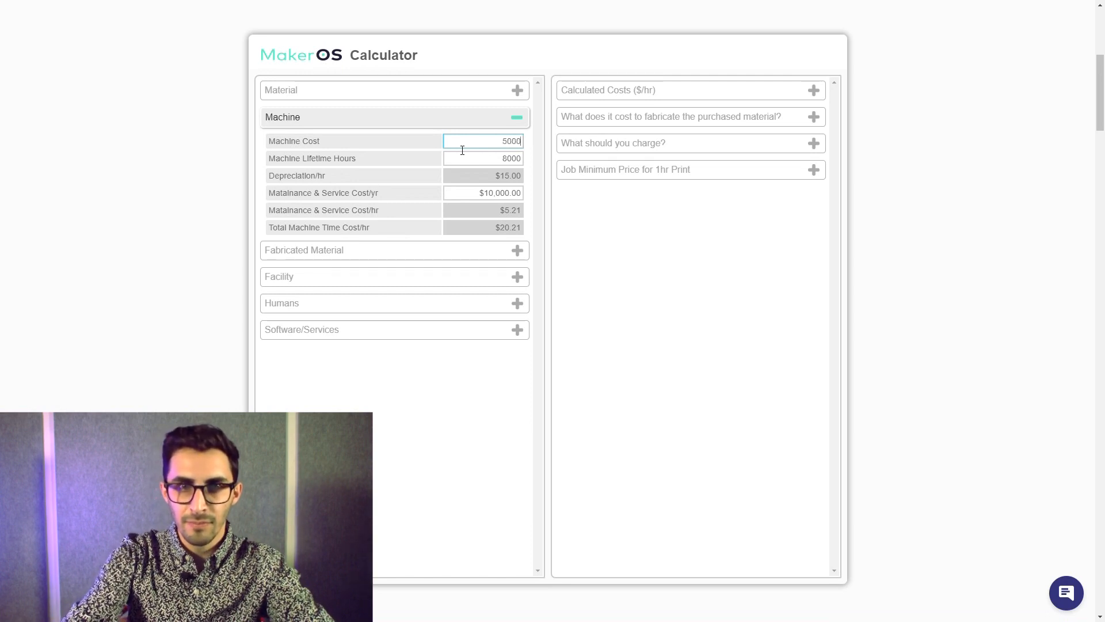
{"action": "left_click", "coordinate": [398, 151]}
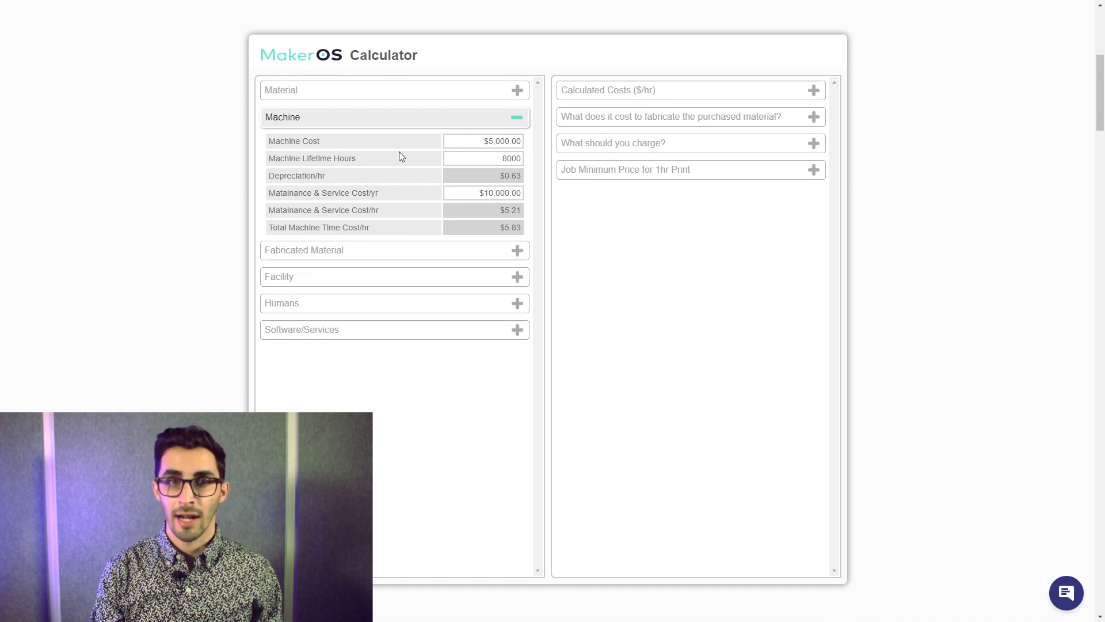
{"action": "left_click", "coordinate": [470, 166]}
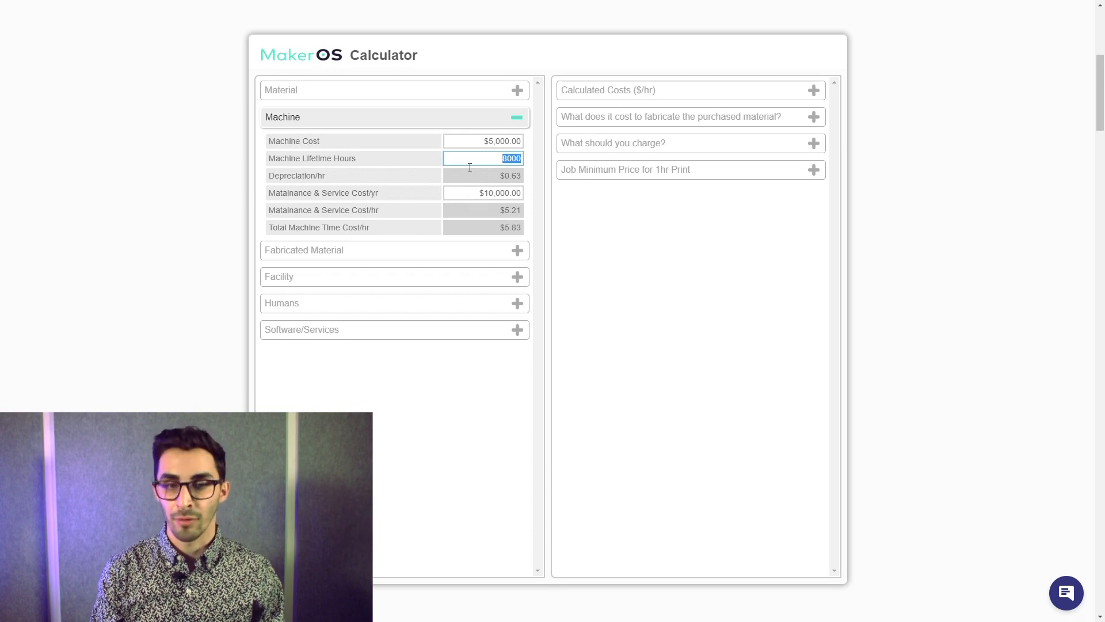
{"action": "key", "text": "BackSpace"}
{"action": "type", "text": "5000"}
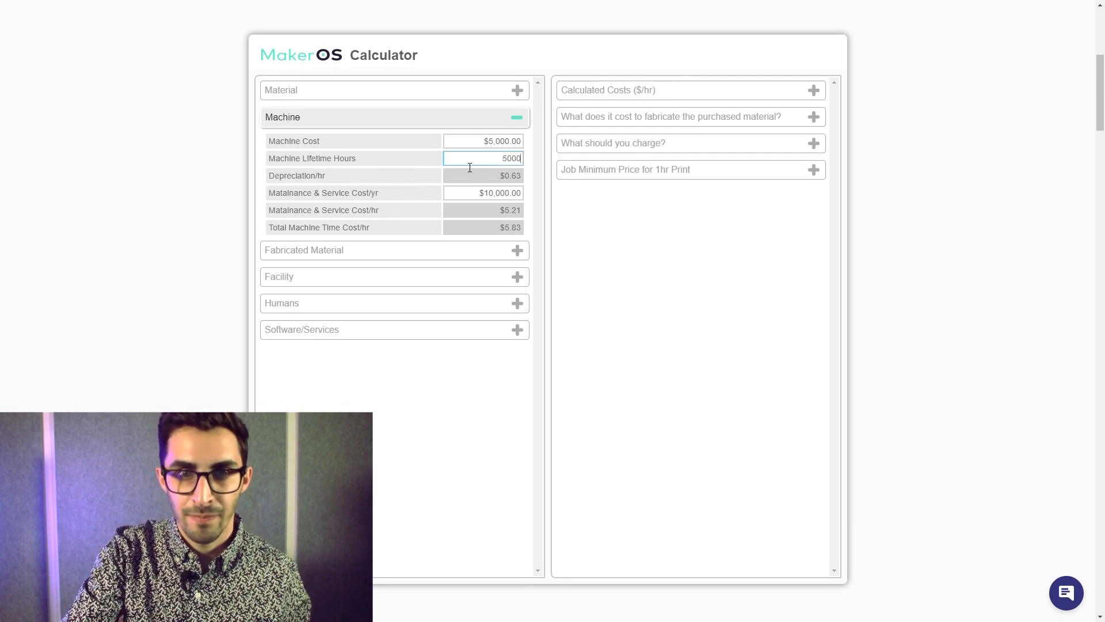
{"action": "left_click", "coordinate": [436, 177]}
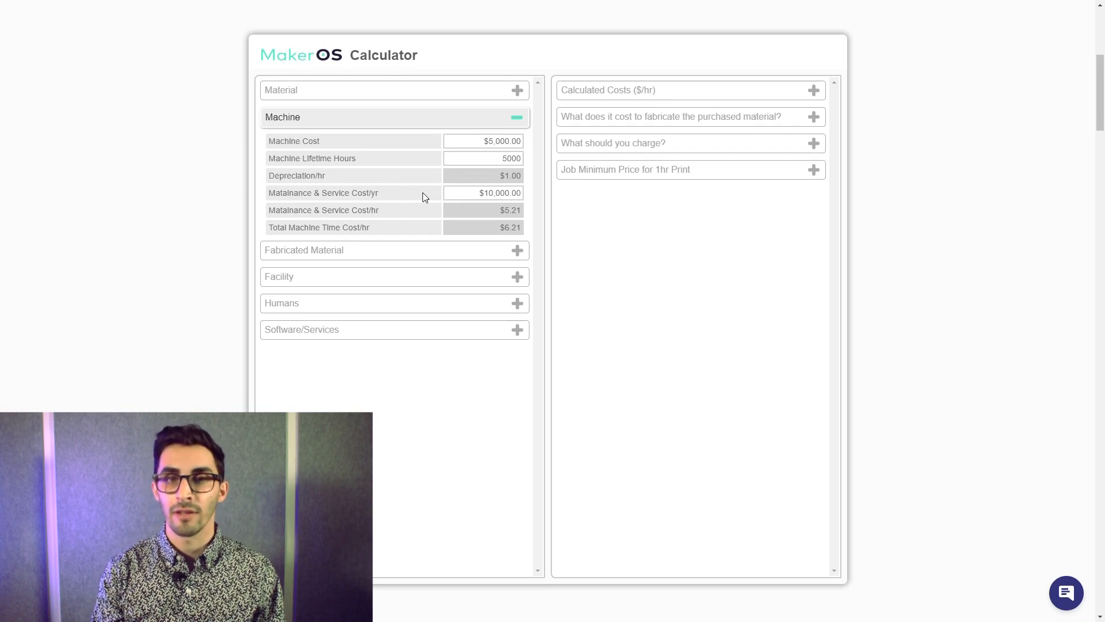
- Set the machine's yearly maintenance and service cost to $850
{"action": "left_click", "coordinate": [461, 198]}
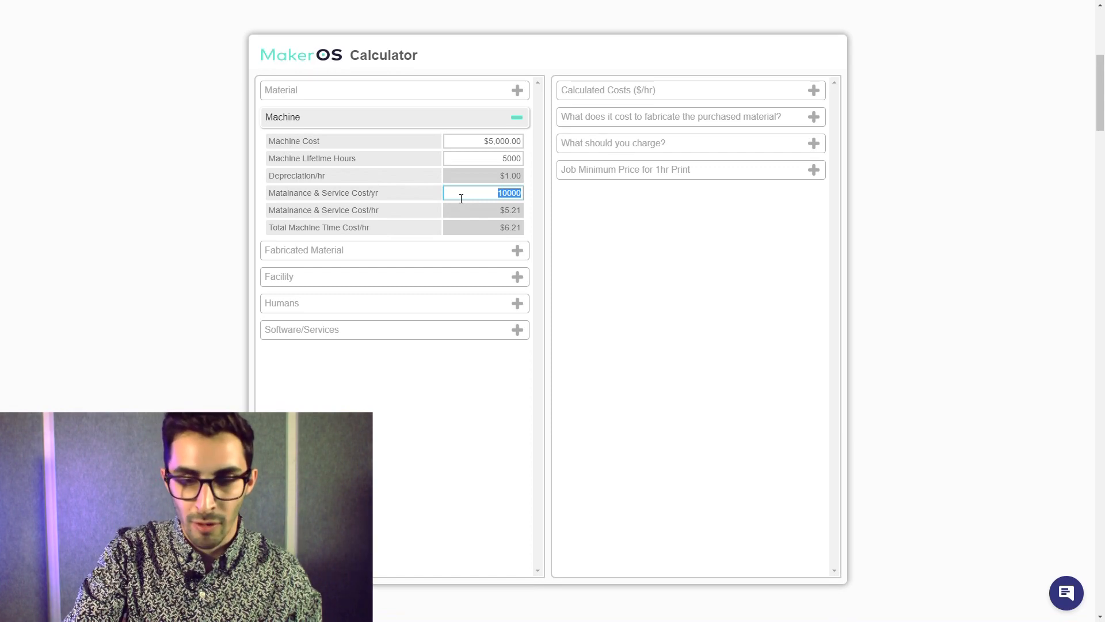
{"action": "type", "text": "850"}
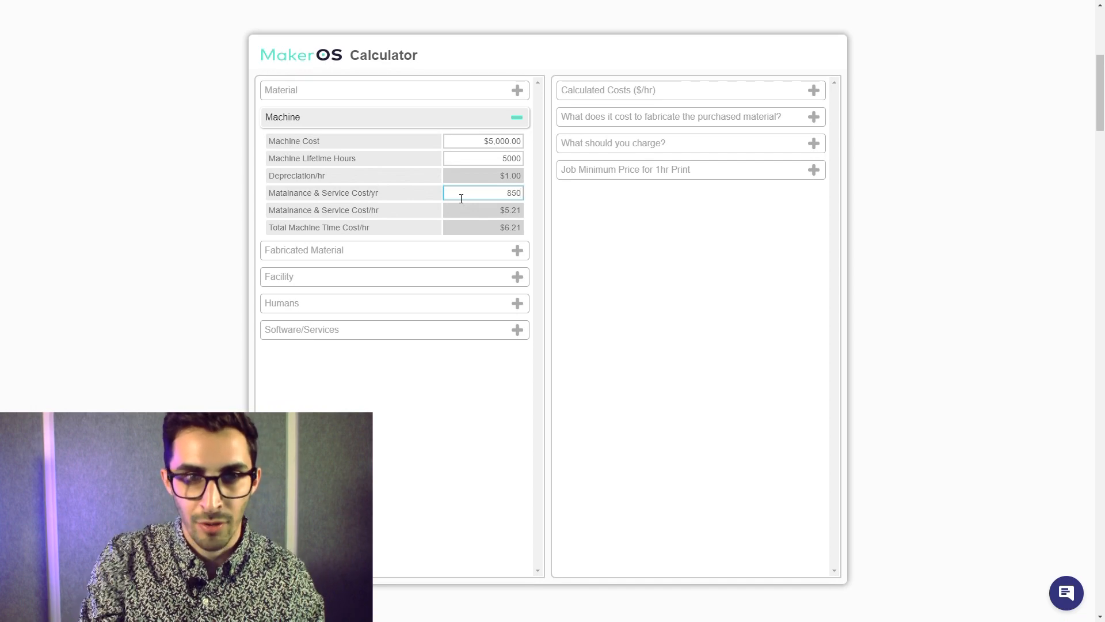
{"action": "left_click", "coordinate": [397, 201]}
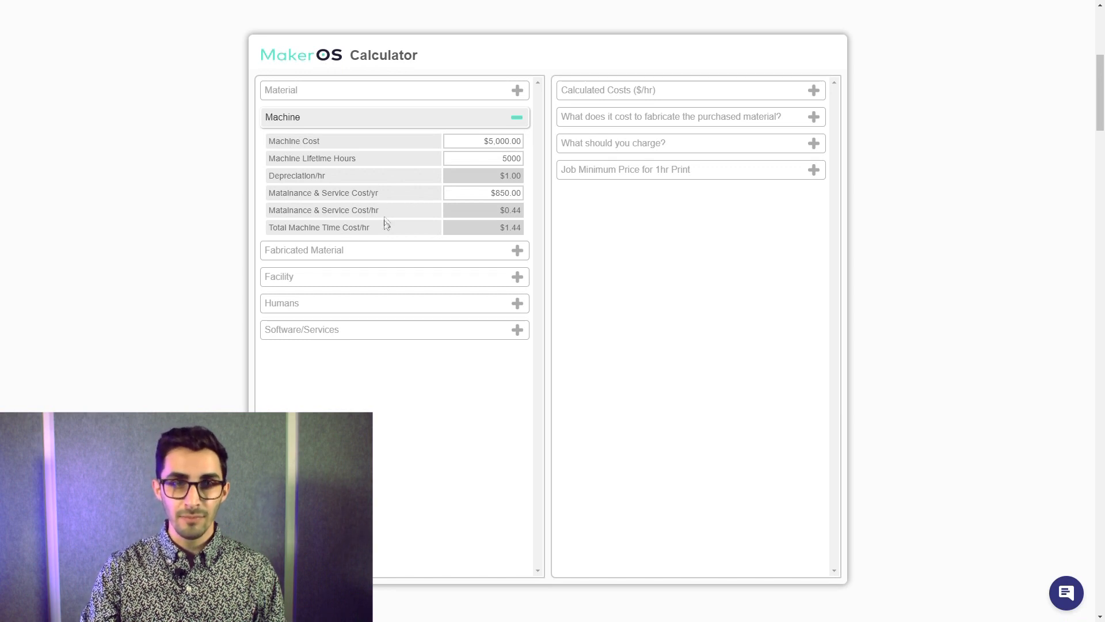
- In the fabricated material section, set the time to fabricate a 1 cm^3 cube to 7 minutes
{"action": "left_click", "coordinate": [388, 256]}
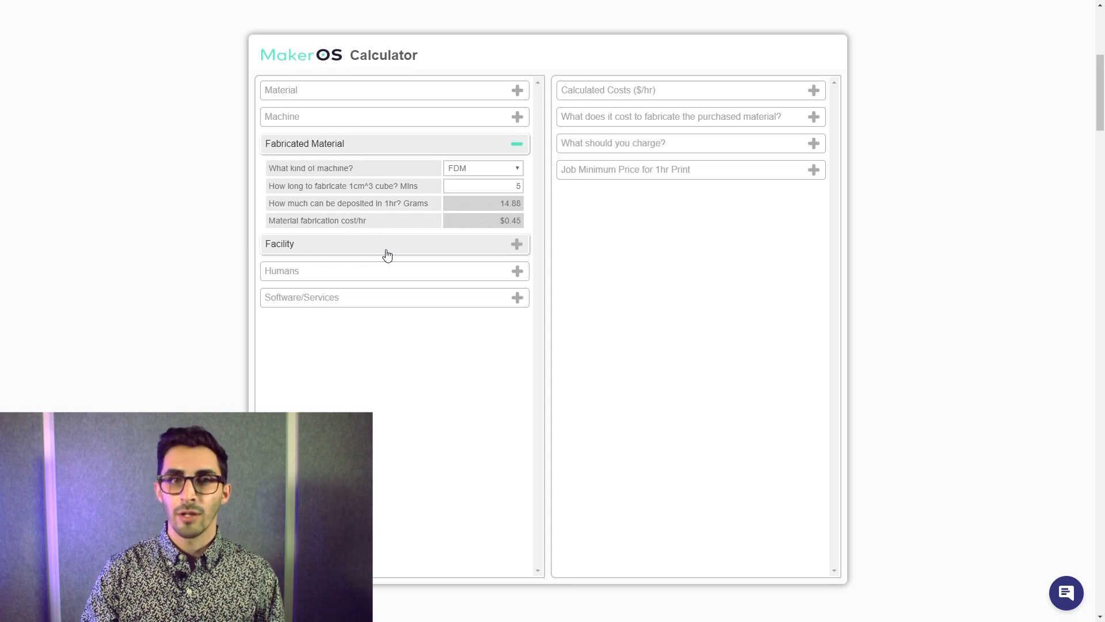
{"action": "double_click", "coordinate": [477, 186]}
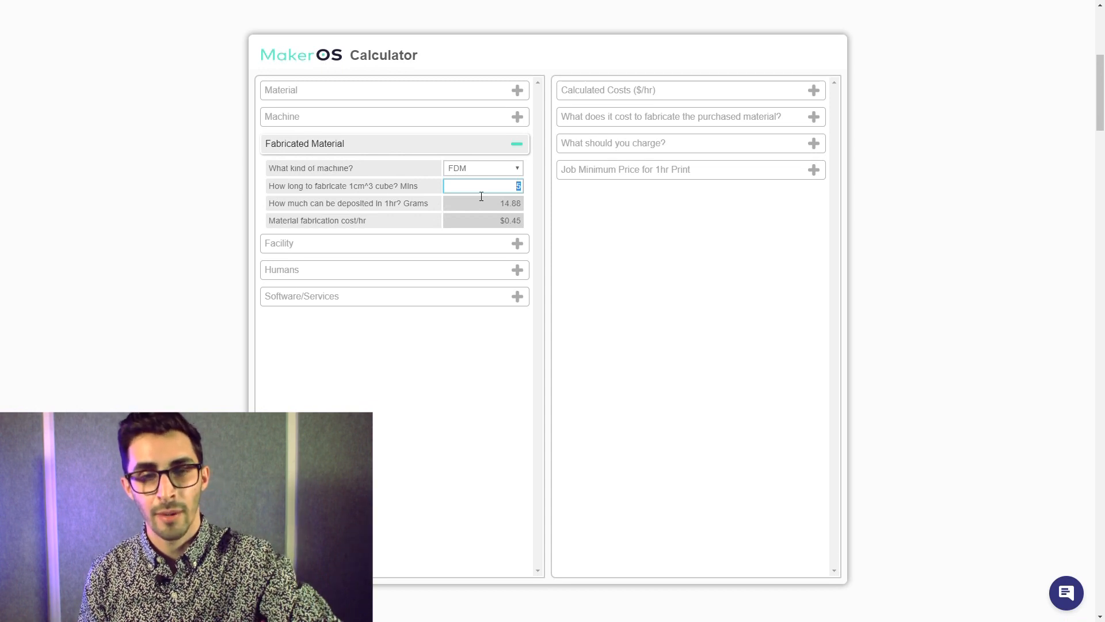
{"action": "type", "text": "7"}
{"action": "left_click", "coordinate": [436, 199]}
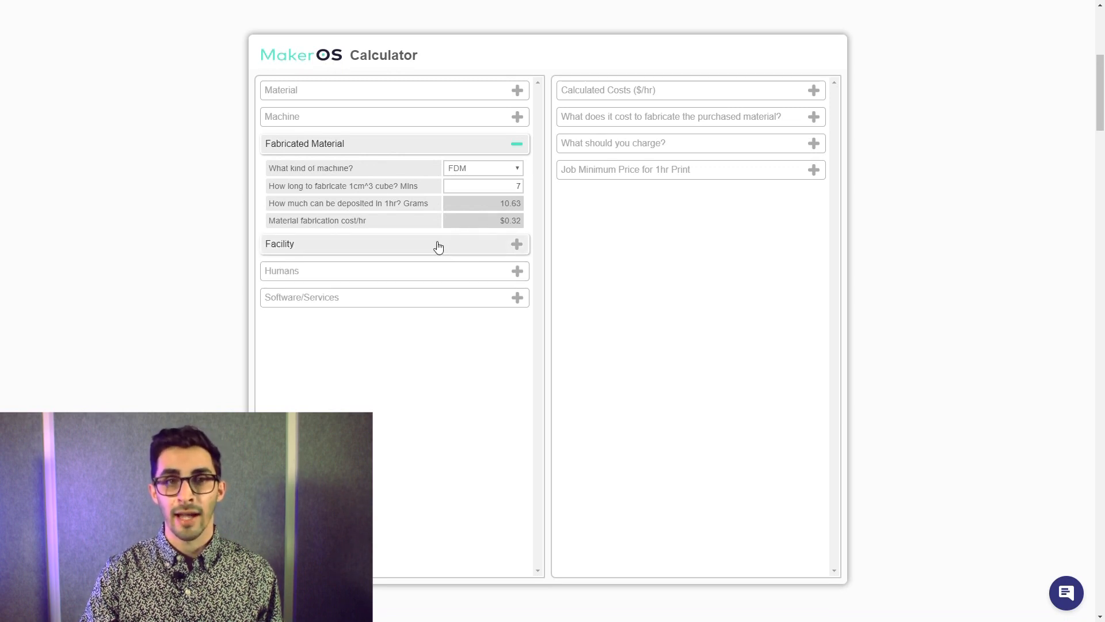
- In the facility section, set the monthly rent to $2,500 and the monthly utilities to $600
{"action": "left_click", "coordinate": [438, 248]}
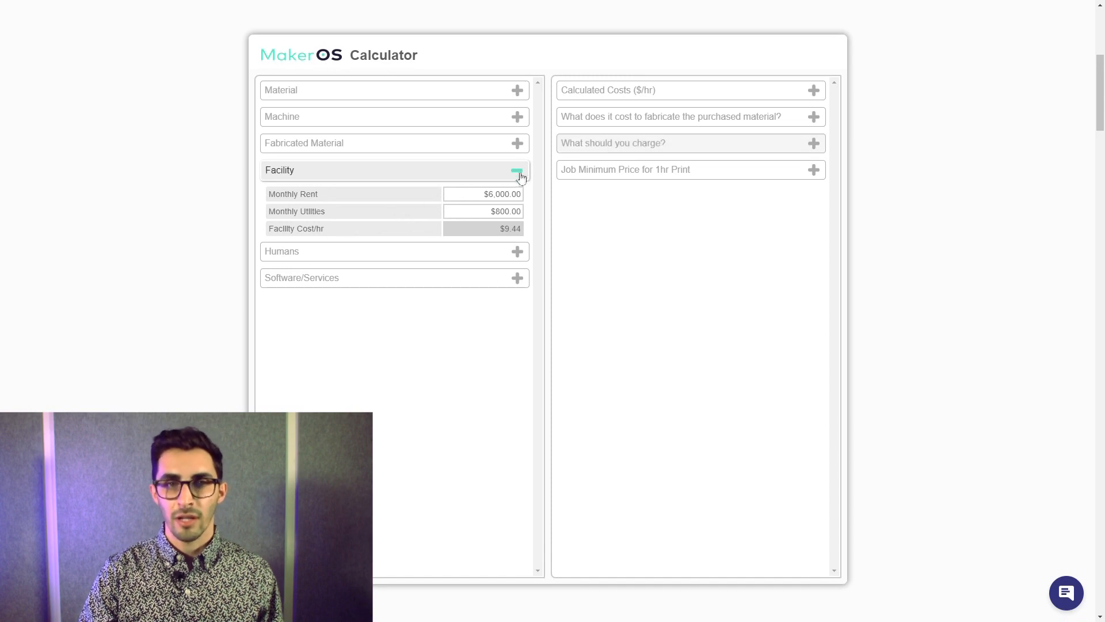
{"action": "left_click", "coordinate": [509, 195]}
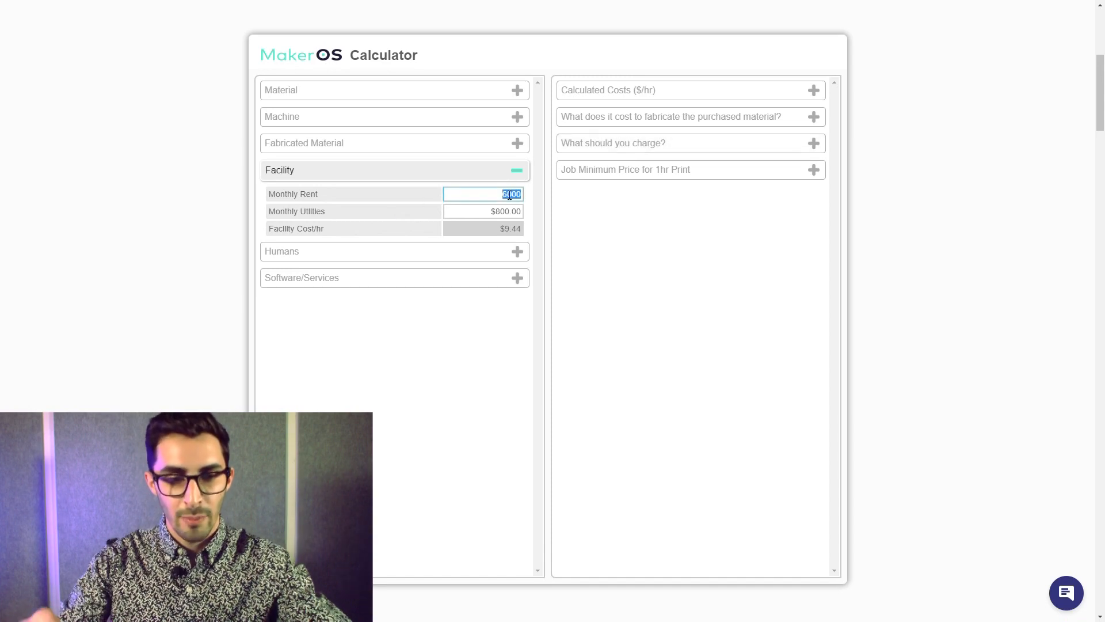
{"action": "type", "text": "2500"}
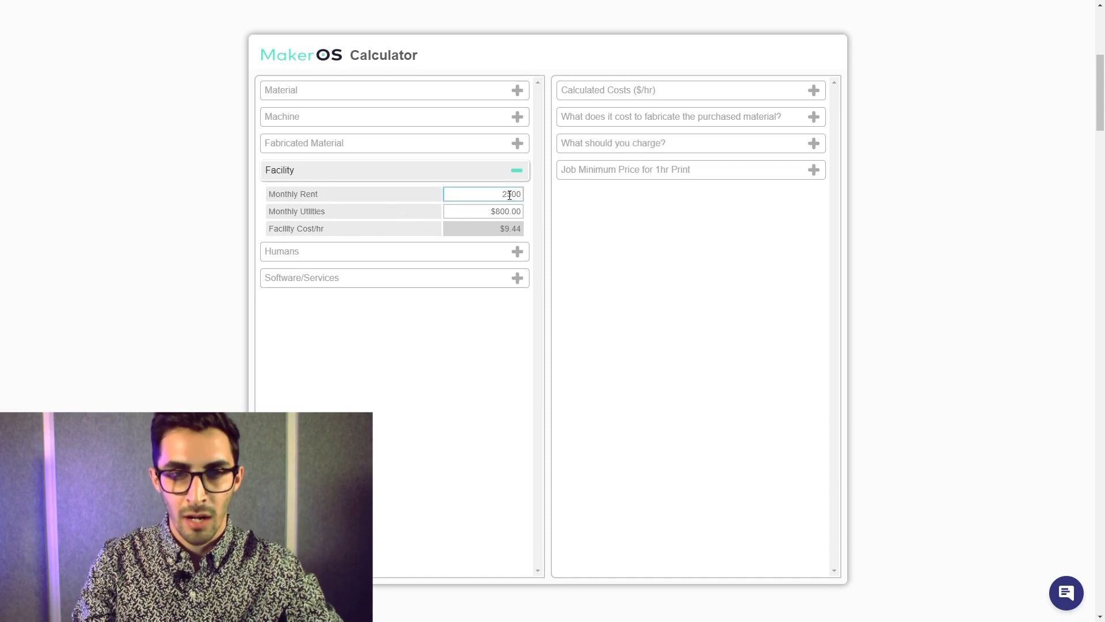
{"action": "left_click", "coordinate": [425, 204]}
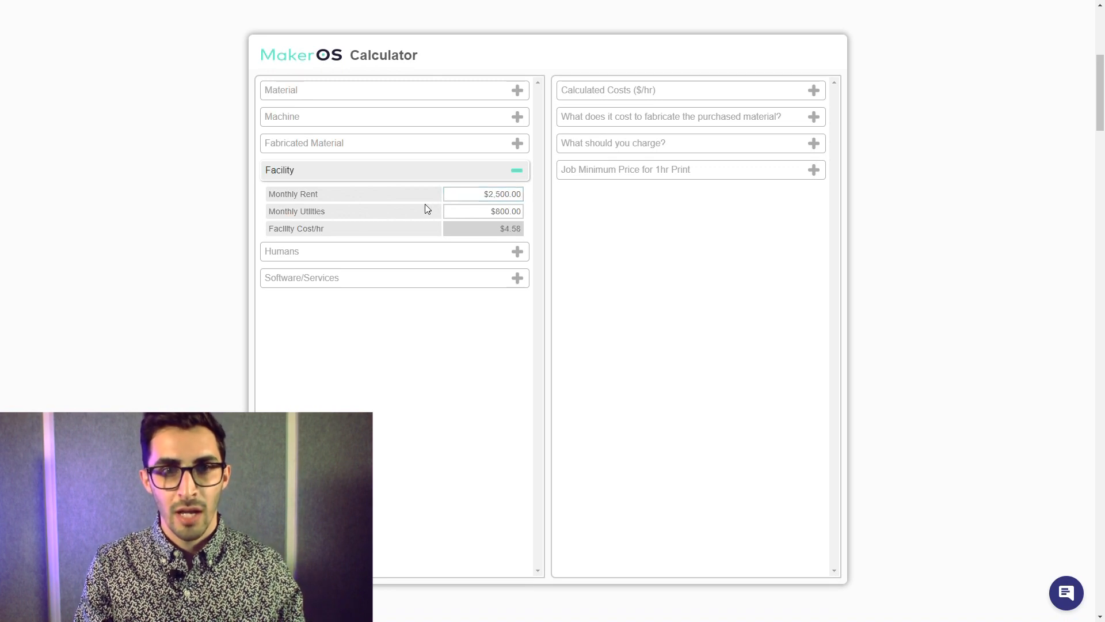
{"action": "left_click", "coordinate": [476, 216]}
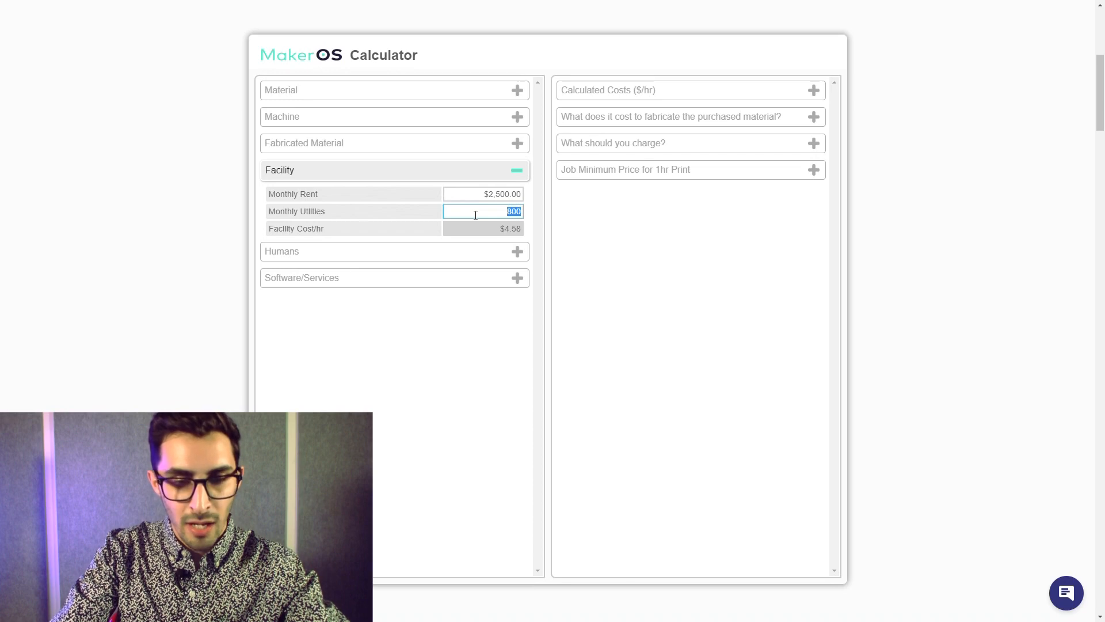
{"action": "type", "text": "600"}
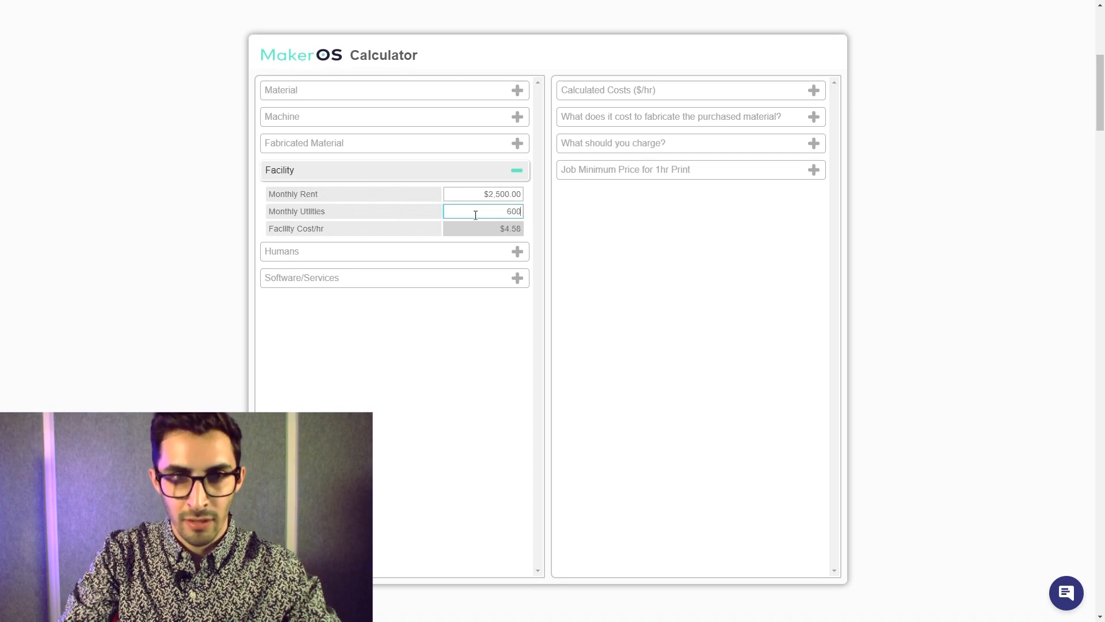
{"action": "left_click", "coordinate": [410, 196]}
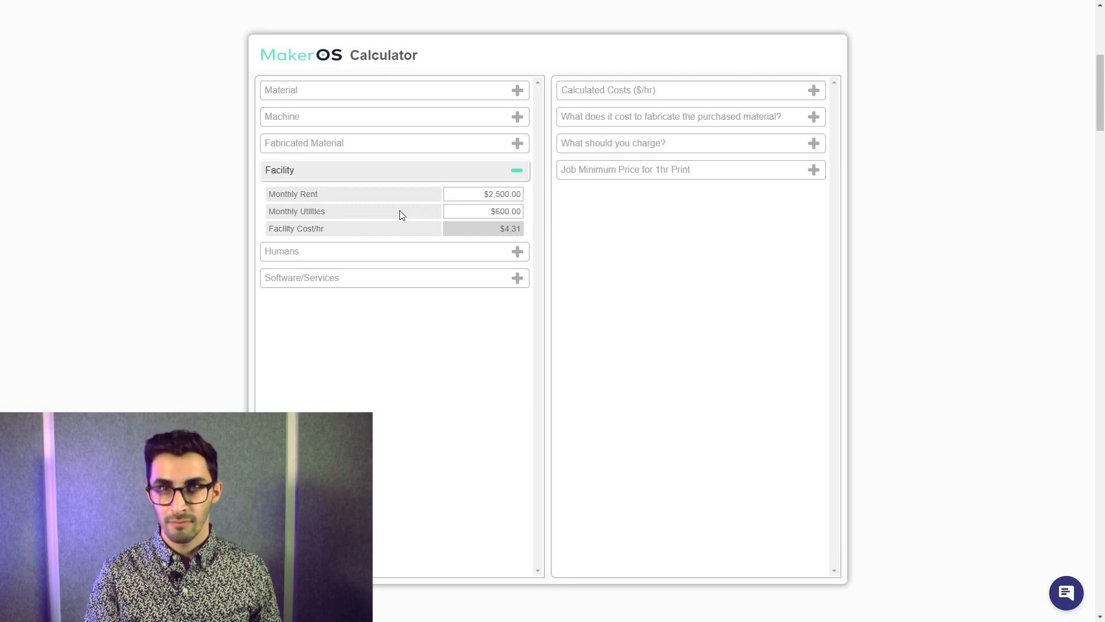
- Review the human labor costs, and set the CAM/Slicer cost under software and services to $200
{"action": "left_click", "coordinate": [379, 253]}
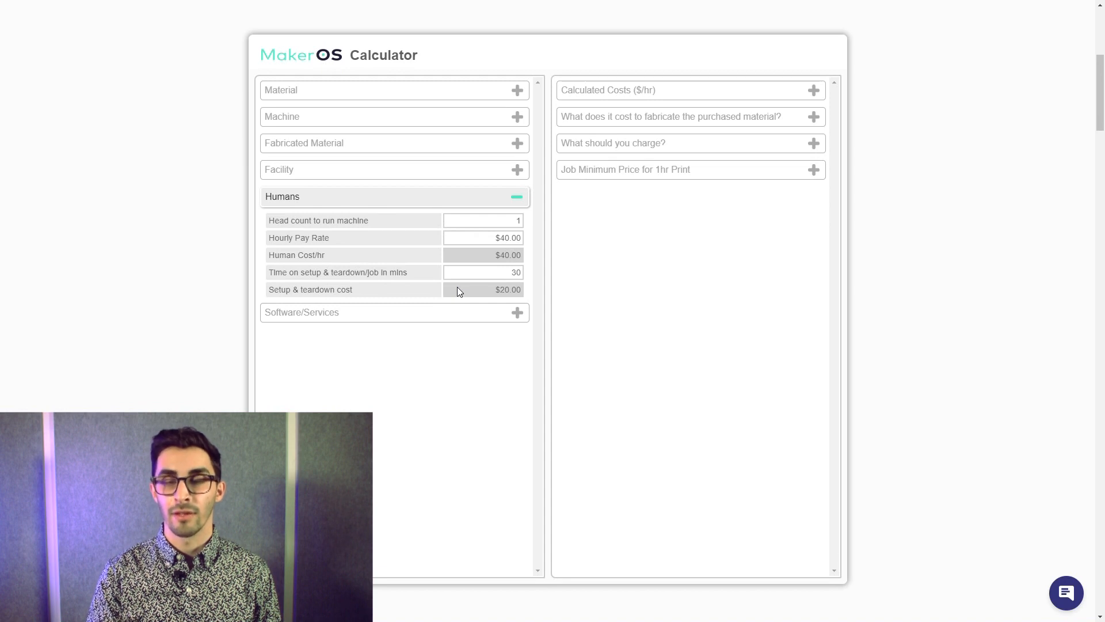
{"action": "left_click", "coordinate": [461, 318]}
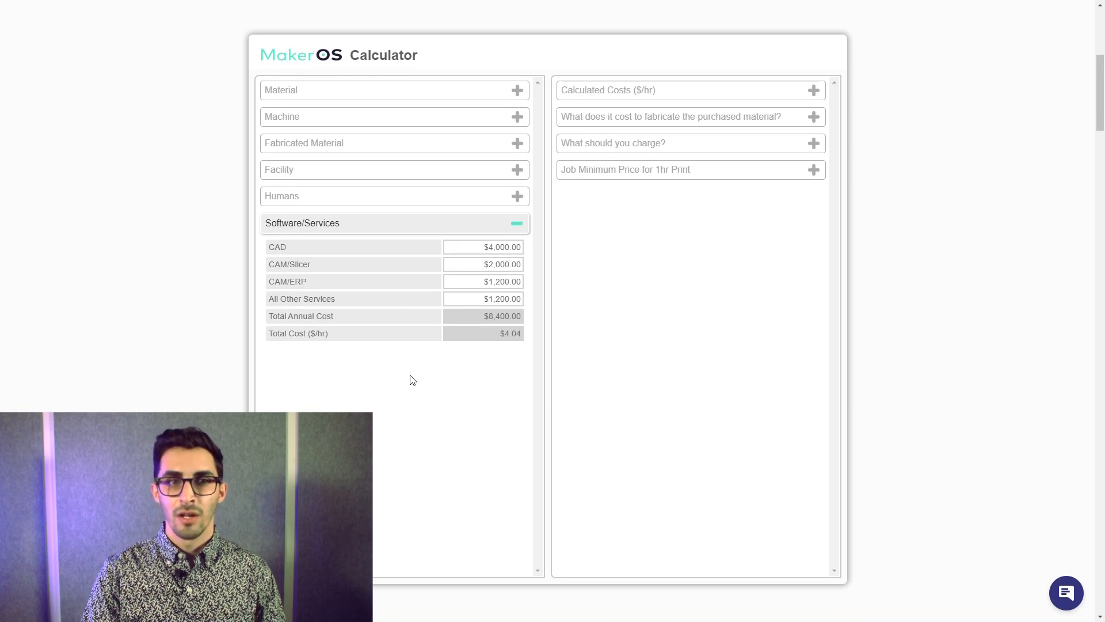
{"action": "left_click", "coordinate": [462, 267]}
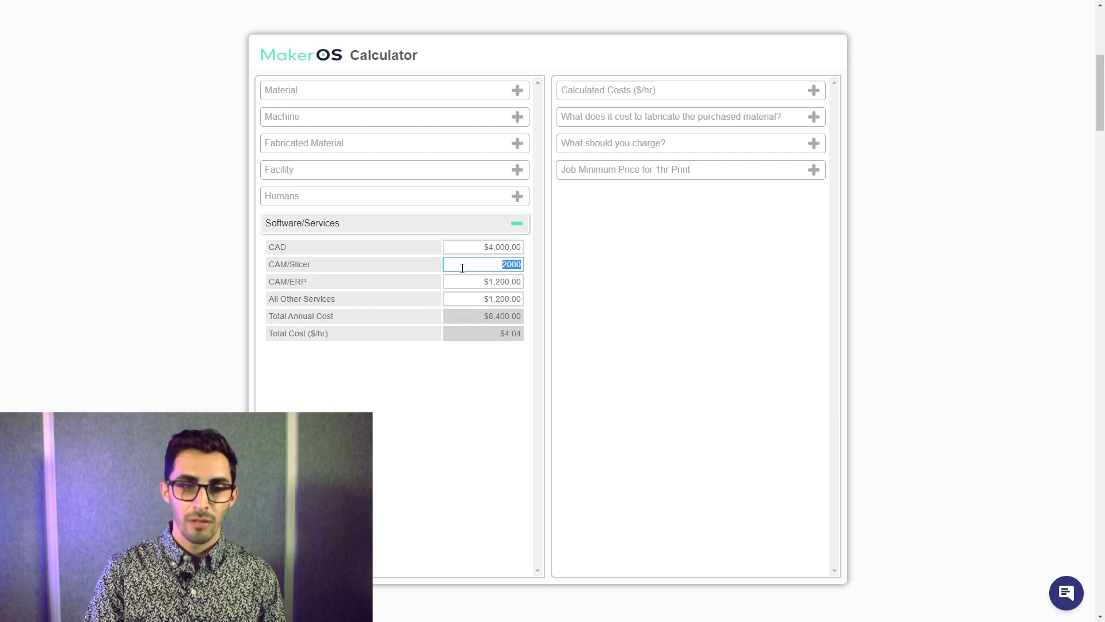
{"action": "type", "text": "200"}
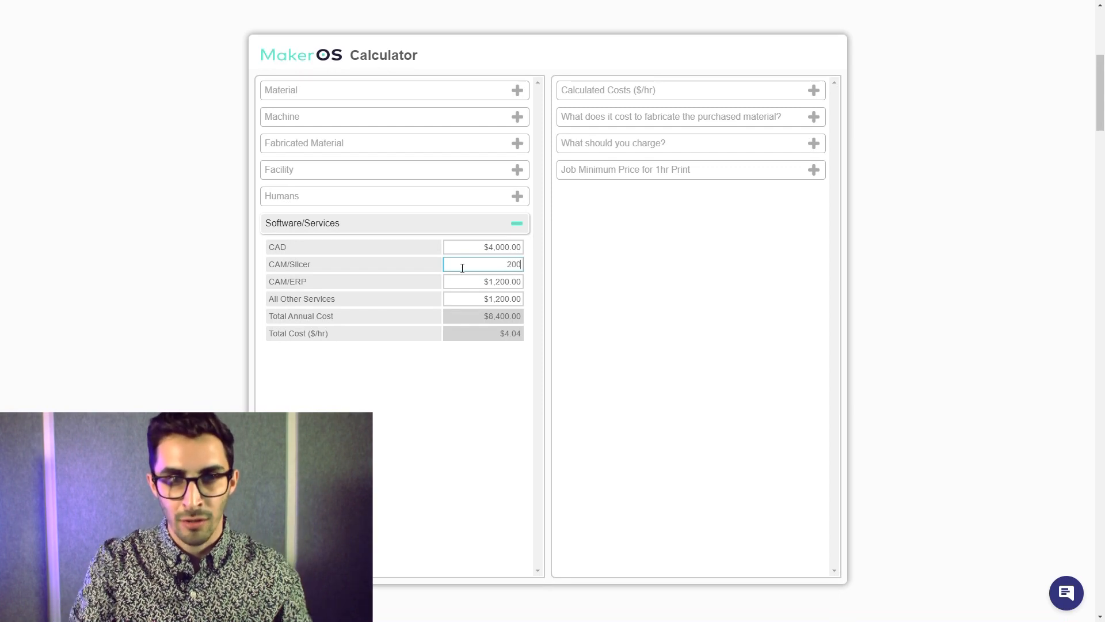
{"action": "left_click", "coordinate": [396, 268]}
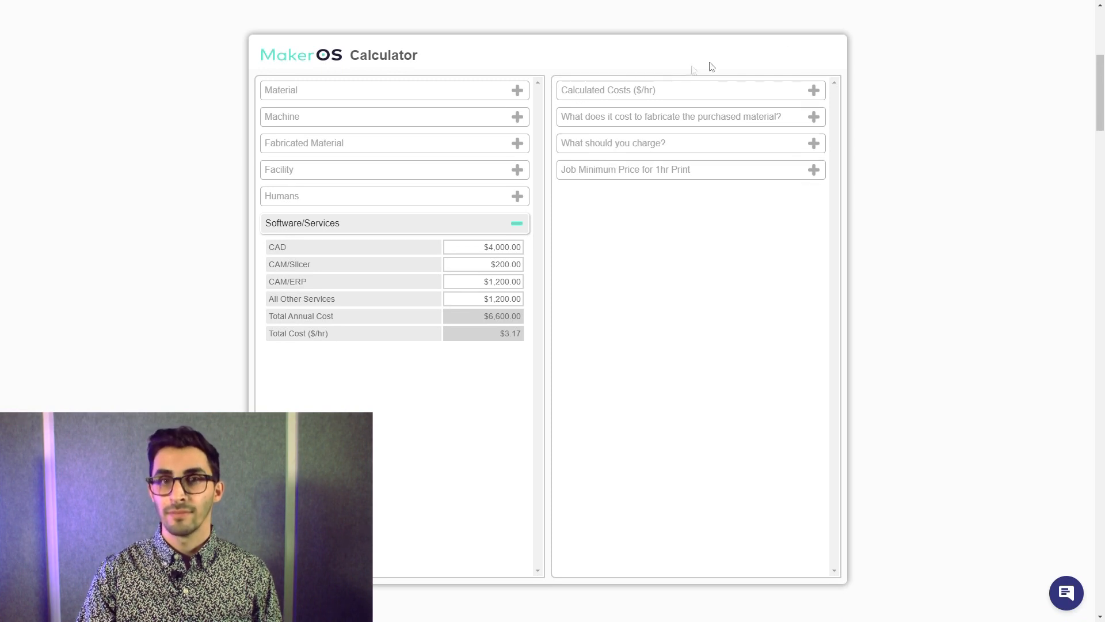
- Show the calculated hourly costs and set the projected jobs per unit of purchased material to 0
{"action": "left_click", "coordinate": [657, 92]}
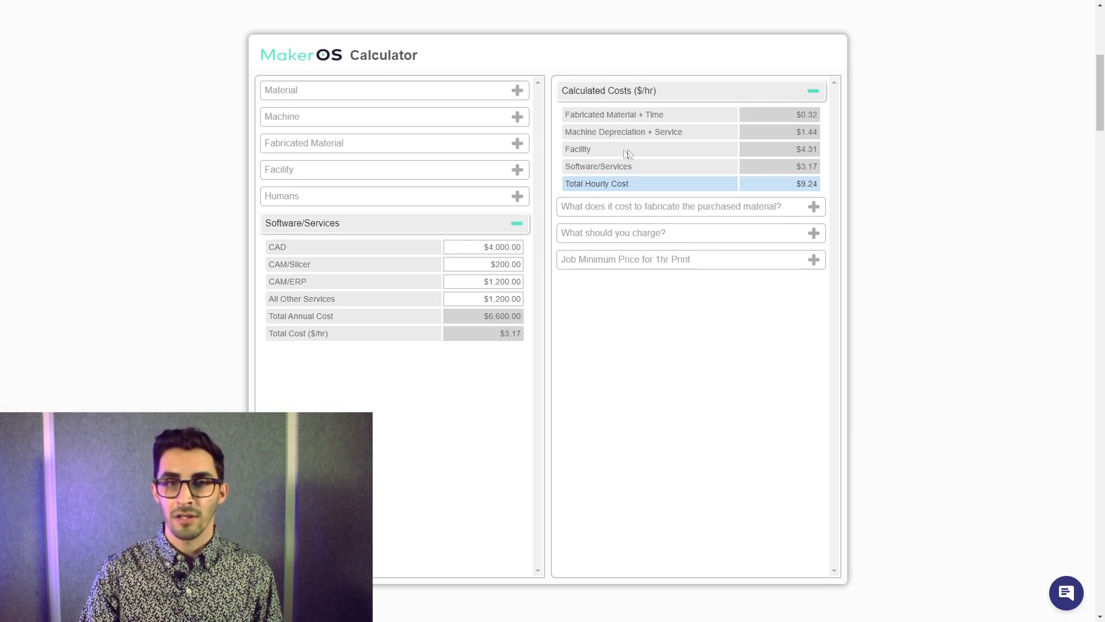
{"action": "left_click", "coordinate": [592, 211]}
{"action": "left_click", "coordinate": [753, 299]}
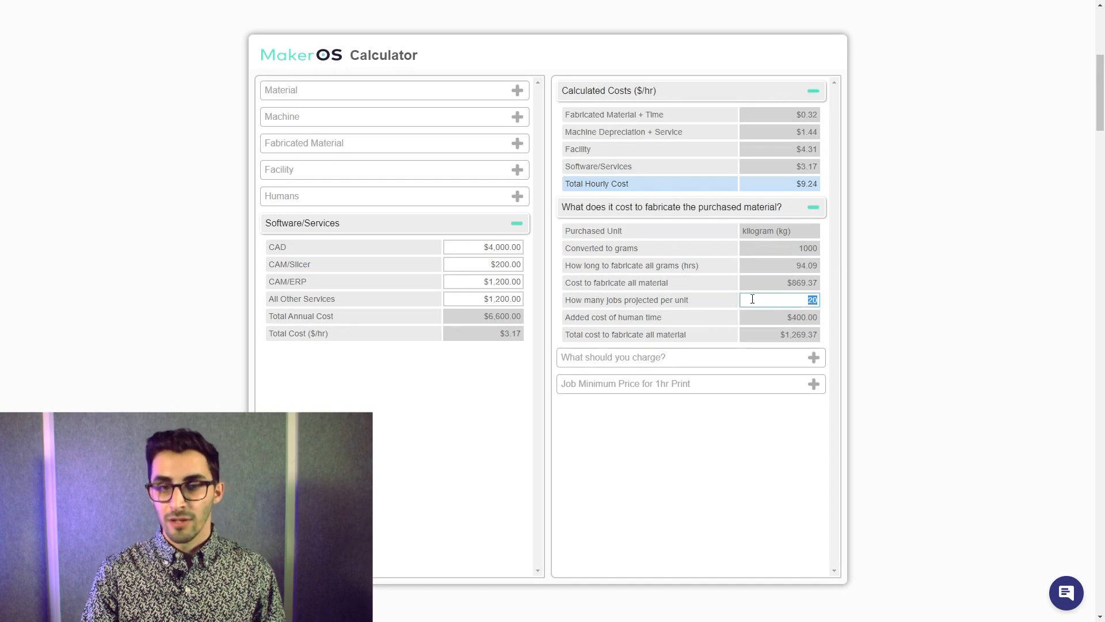
{"action": "type", "text": "0"}
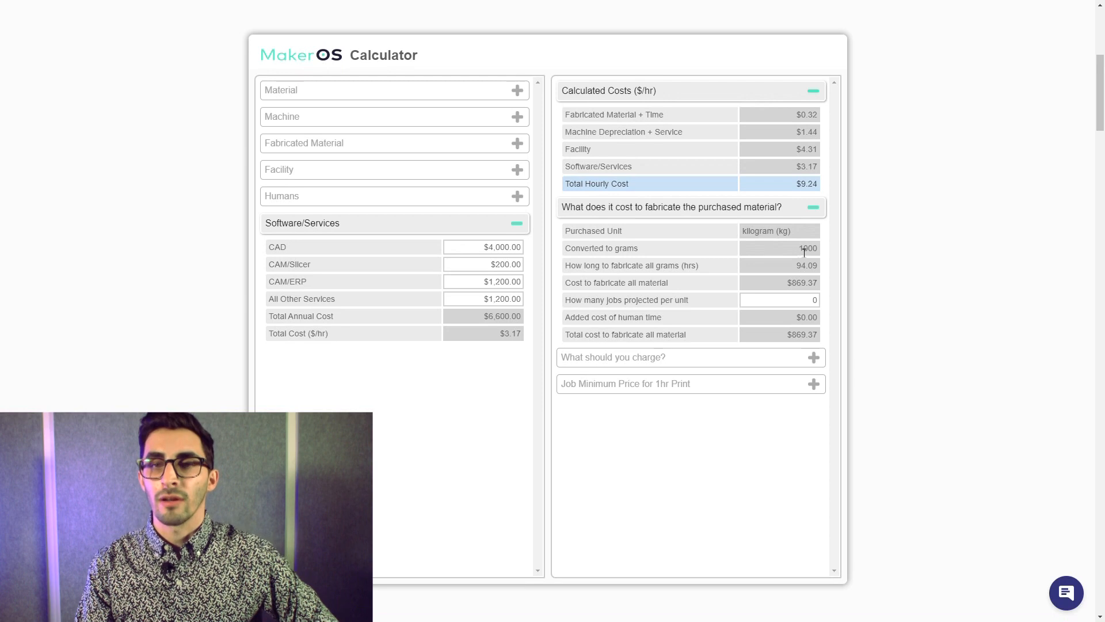
{"action": "left_click_drag", "start_coordinate": [799, 248], "coordinate": [821, 252]}
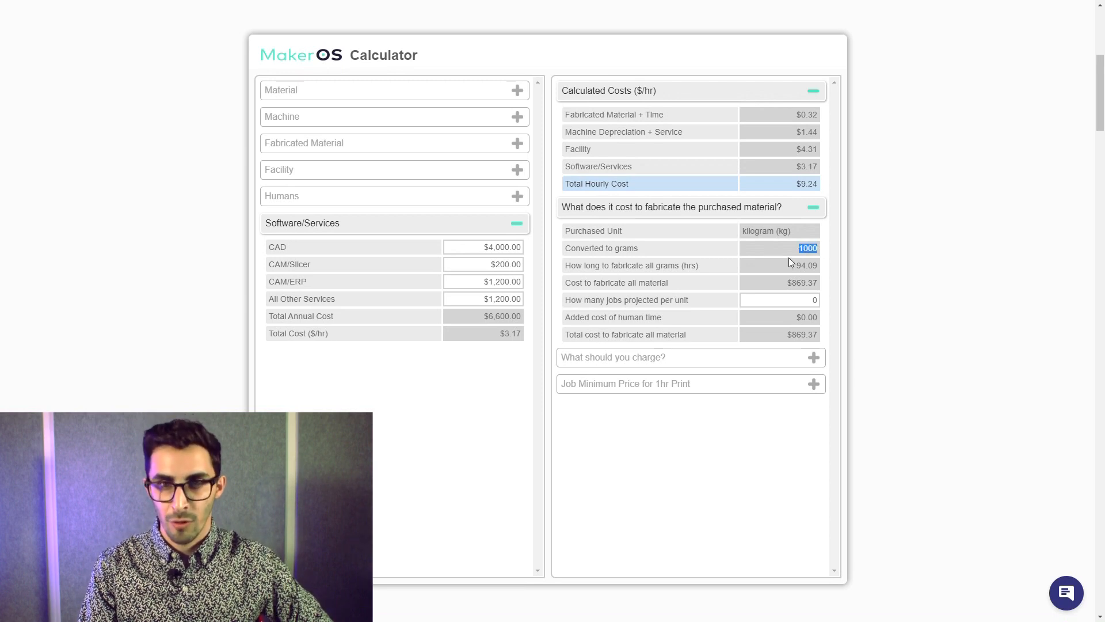
- Examine the time to fabricate a 1 cm^3 cube in the fabricated material section and the cost to fabricate all material
{"action": "left_click", "coordinate": [455, 146]}
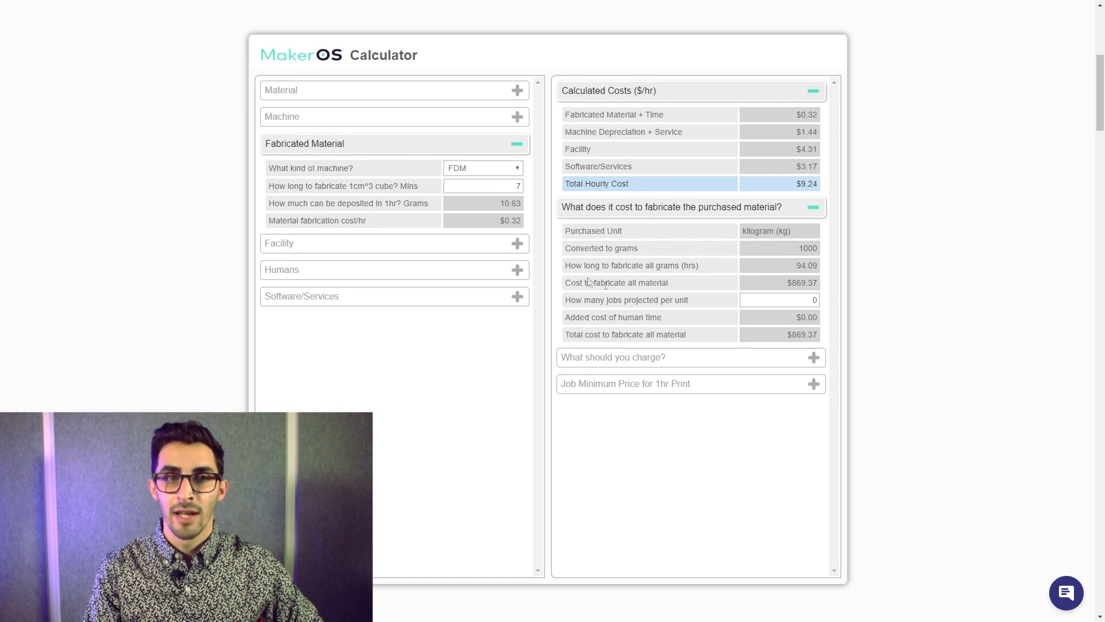
{"action": "left_click", "coordinate": [495, 190]}
{"action": "left_click", "coordinate": [495, 191]}
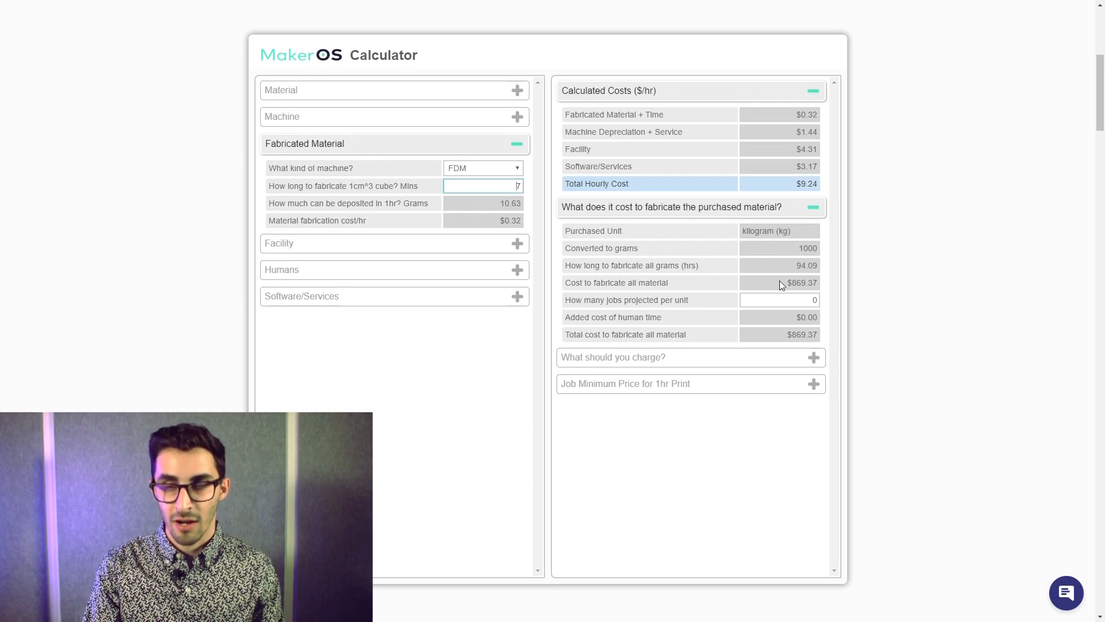
{"action": "left_click_drag", "start_coordinate": [783, 282], "coordinate": [812, 283]}
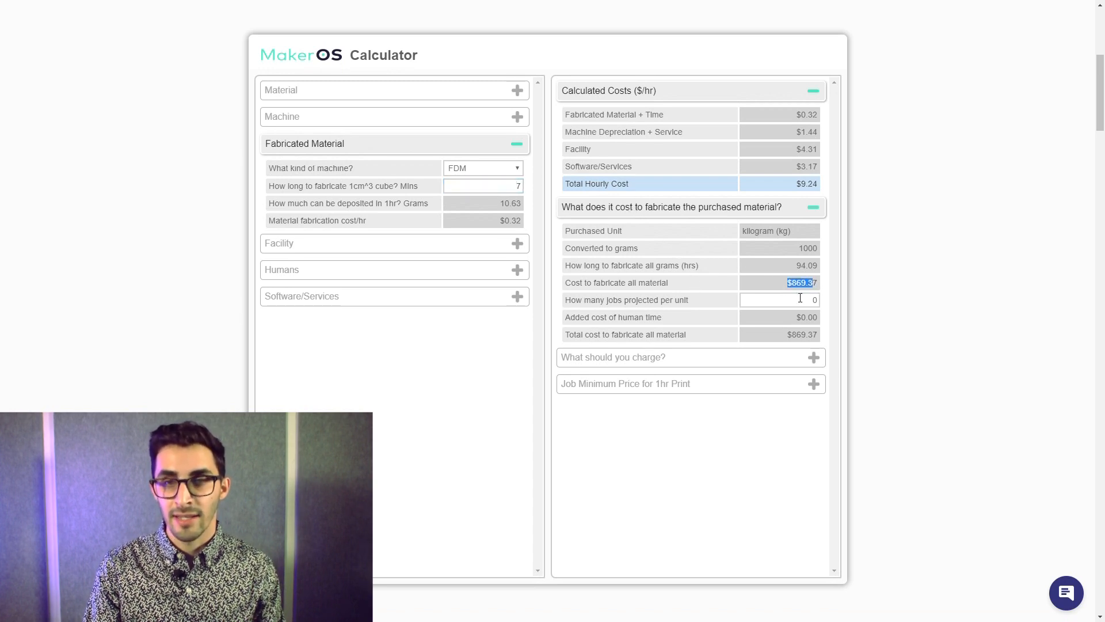
{"action": "left_click", "coordinate": [768, 285]}
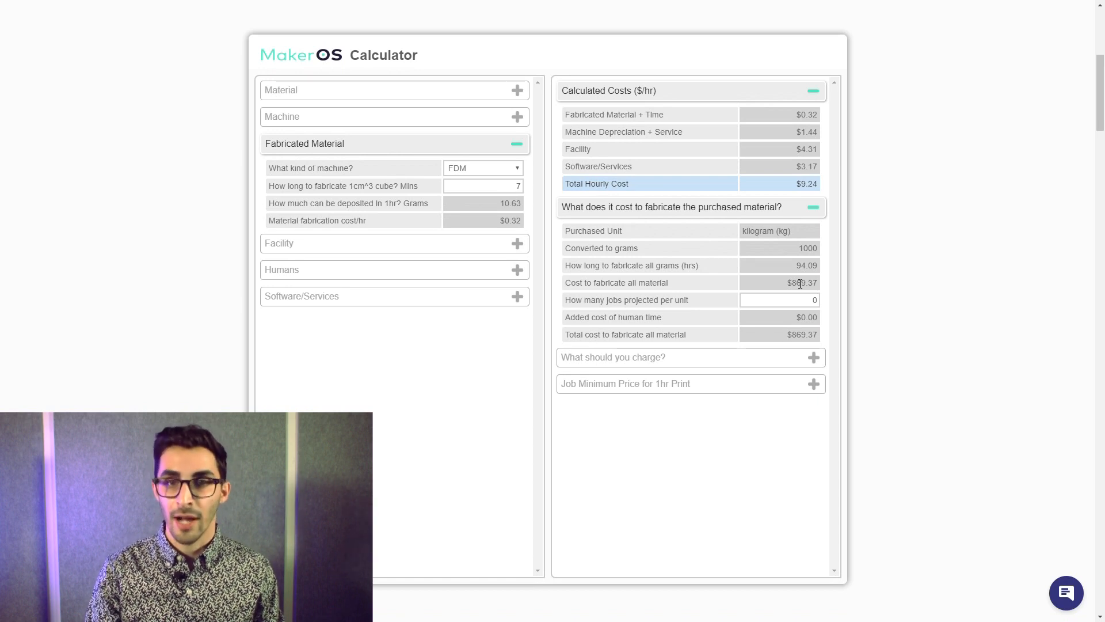
- Set the projected jobs per purchased unit to 10 and check the setup and teardown cost under human costs
{"action": "double_click", "coordinate": [793, 299]}
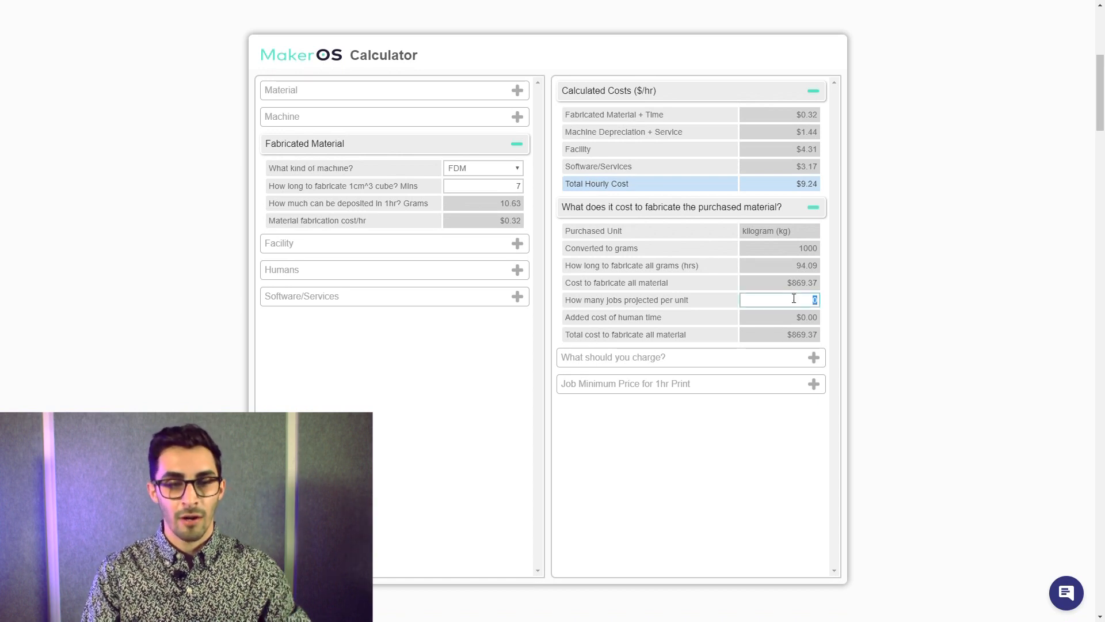
{"action": "type", "text": "10"}
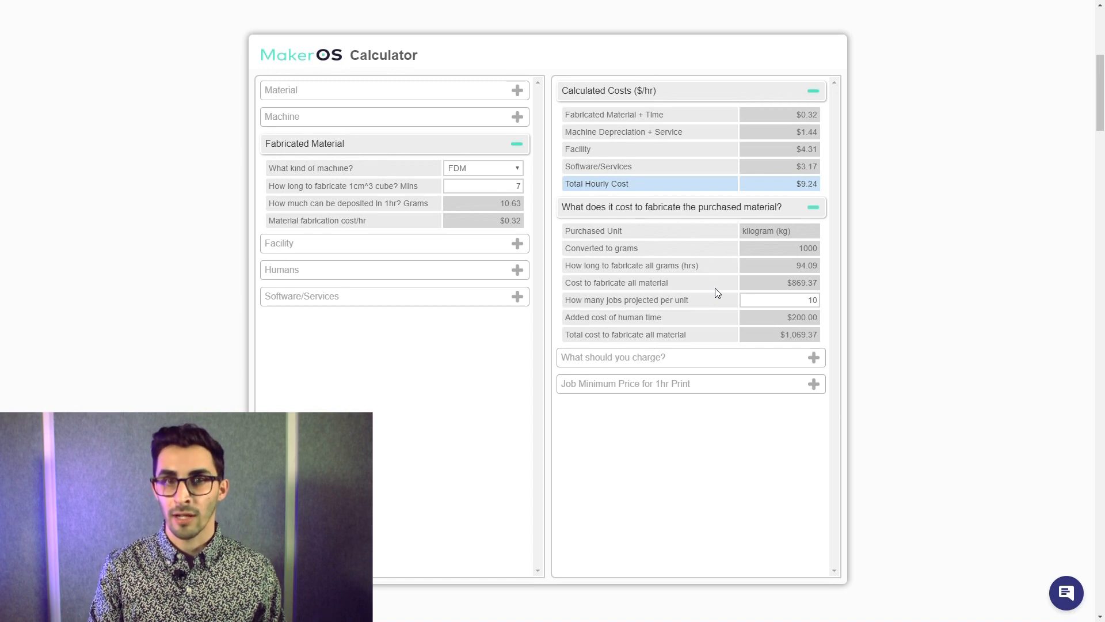
{"action": "left_click", "coordinate": [460, 275]}
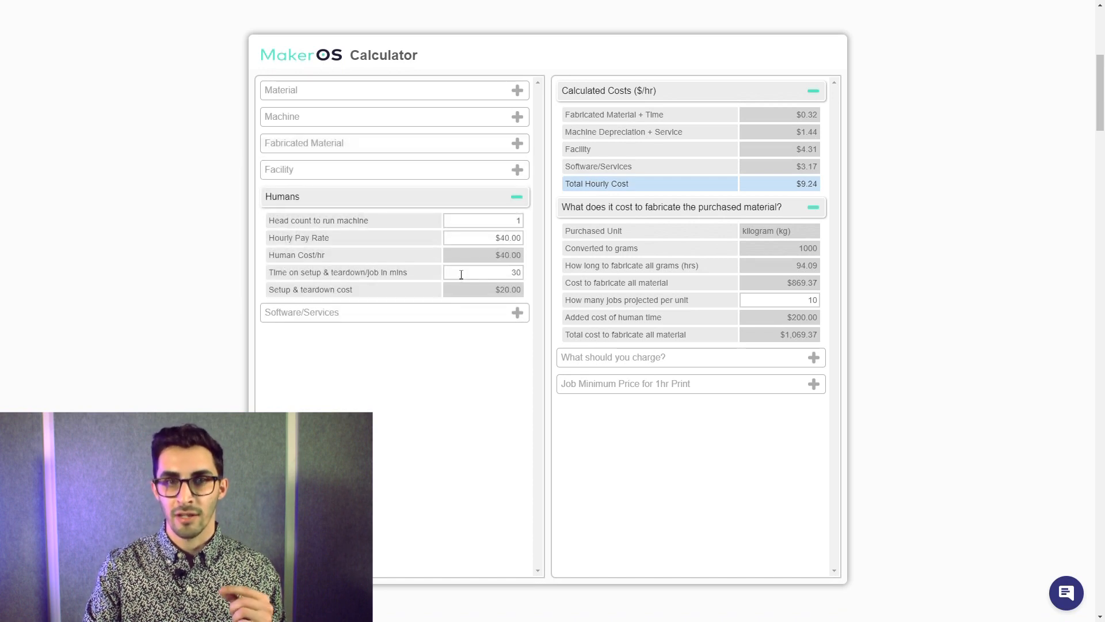
{"action": "left_click_drag", "start_coordinate": [485, 292], "coordinate": [522, 291]}
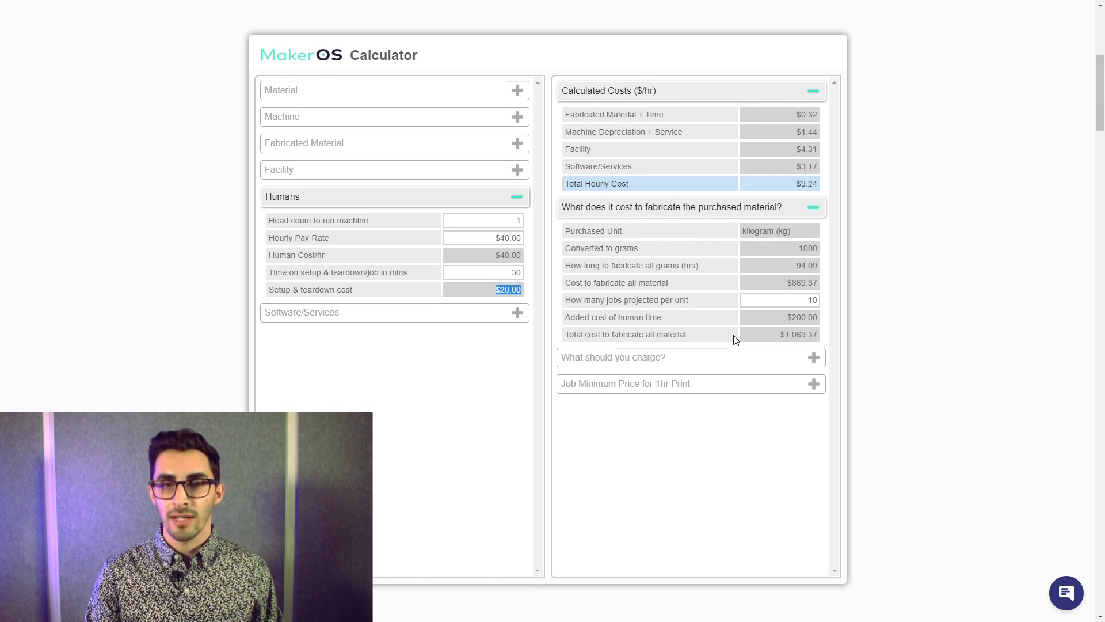
- Show the suggested charges, set the markup to 0%, and check the retail price per unit
{"action": "left_click", "coordinate": [708, 367]}
{"action": "left_click", "coordinate": [768, 383]}
{"action": "type", "text": "0"}
{"action": "left_click", "coordinate": [658, 377]}
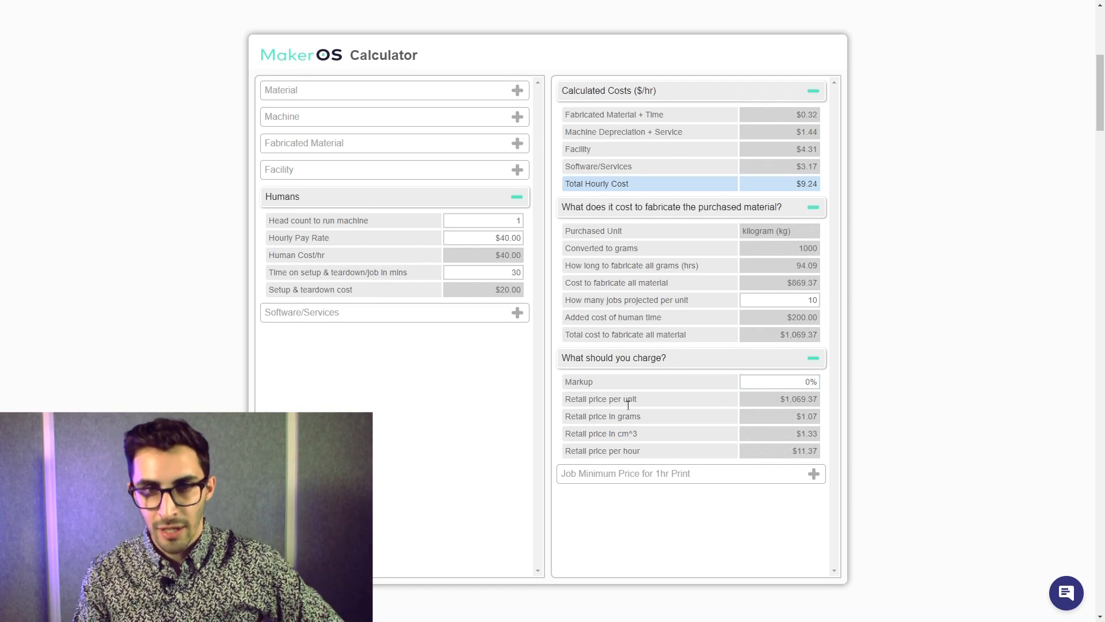
{"action": "left_click_drag", "start_coordinate": [566, 401], "coordinate": [639, 401]}
{"action": "left_click", "coordinate": [654, 396]}
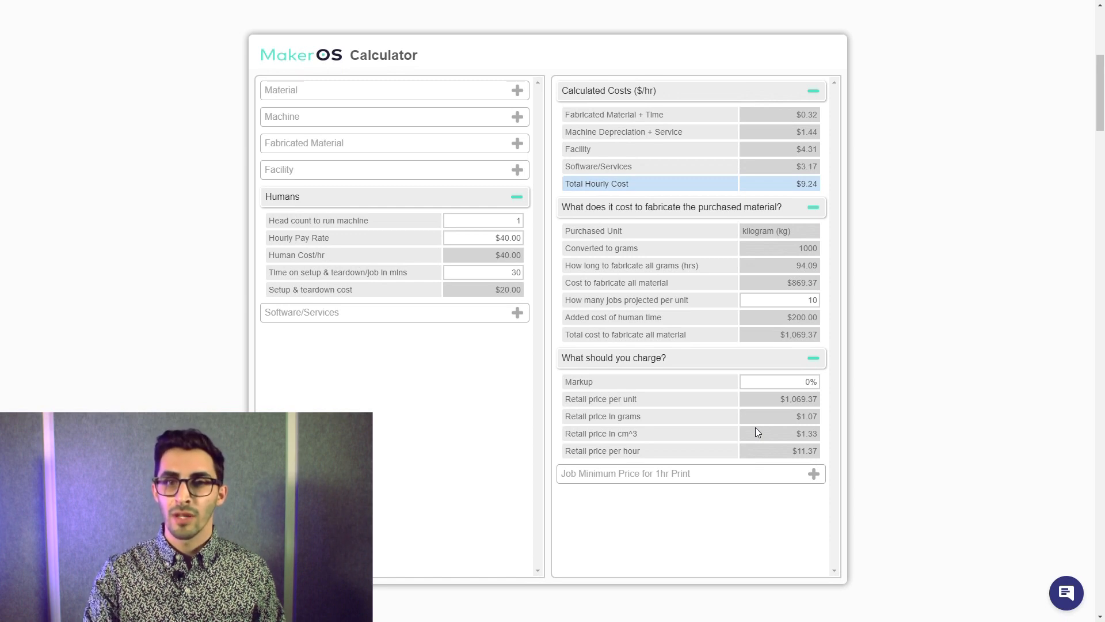
- Set the markup to 80% and check the retail prices per cm^3 and per hour
{"action": "left_click", "coordinate": [792, 383]}
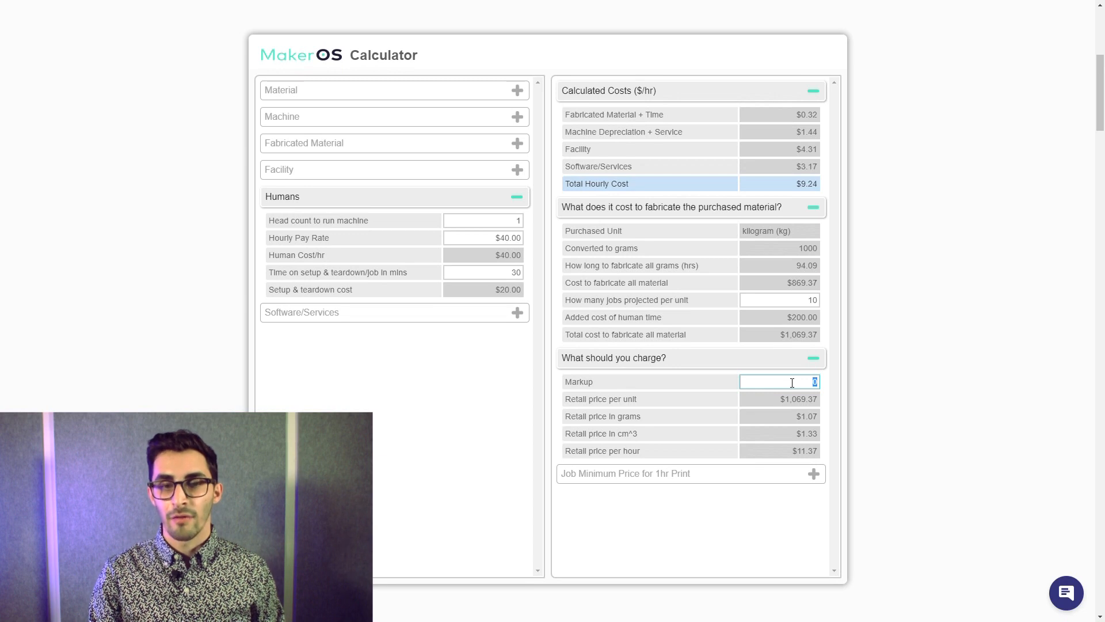
{"action": "type", "text": "80"}
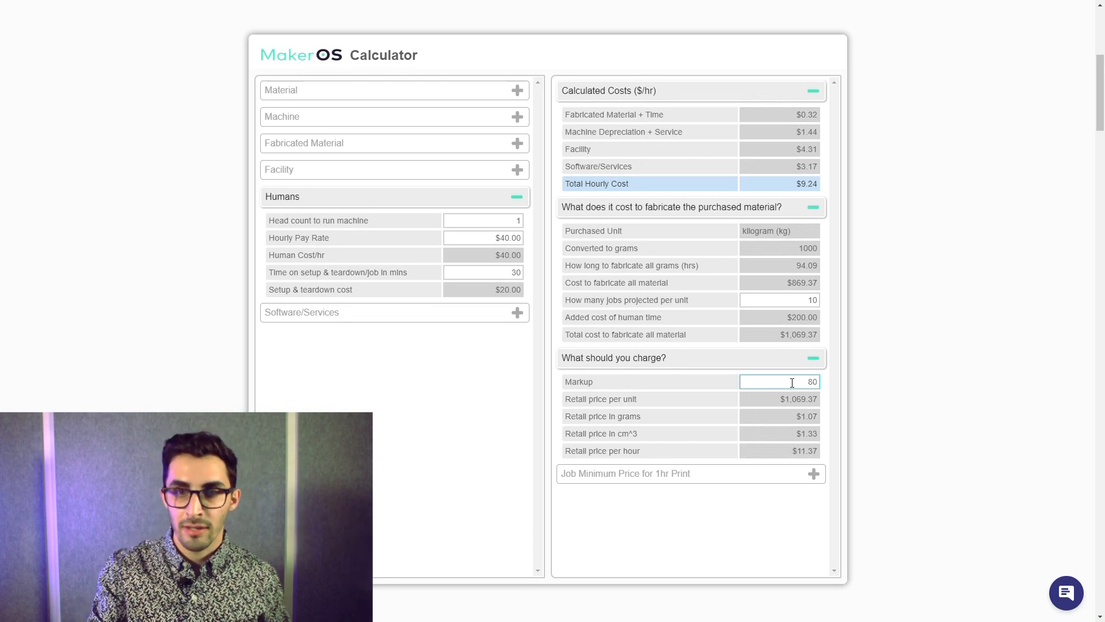
{"action": "left_click", "coordinate": [732, 406]}
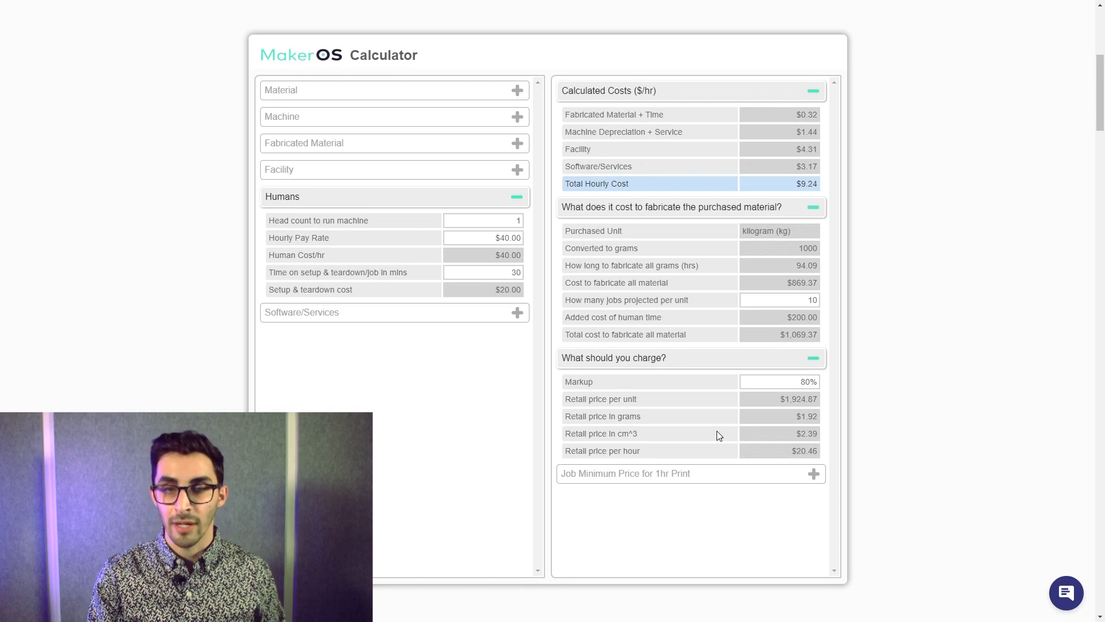
{"action": "left_click_drag", "start_coordinate": [795, 432], "coordinate": [822, 438]}
{"action": "left_click", "coordinate": [818, 436]}
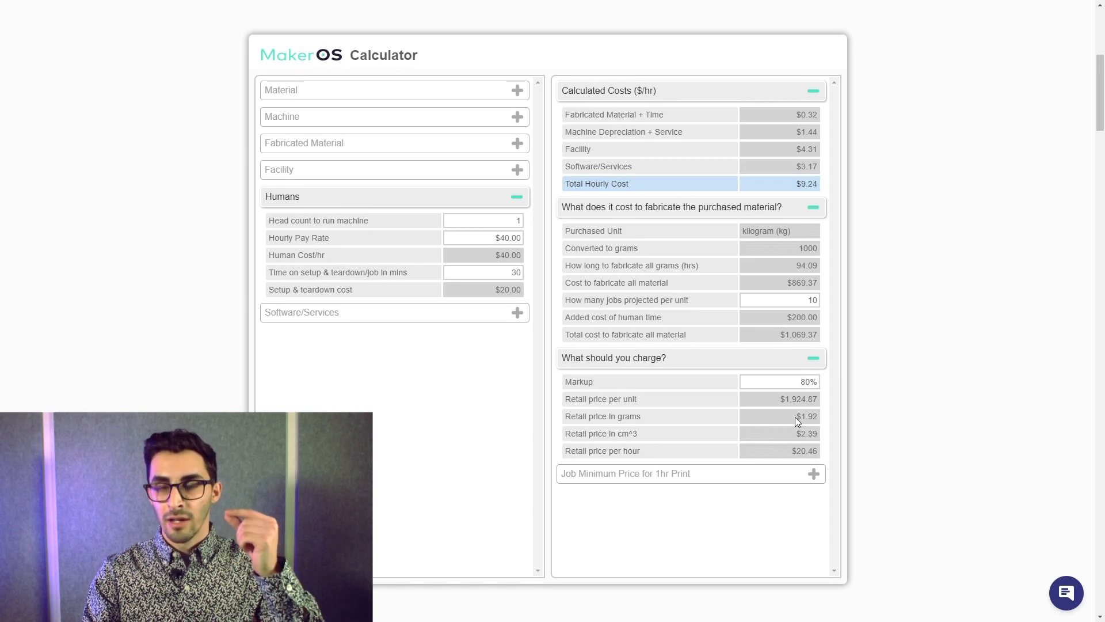
{"action": "left_click_drag", "start_coordinate": [793, 451], "coordinate": [816, 454]}
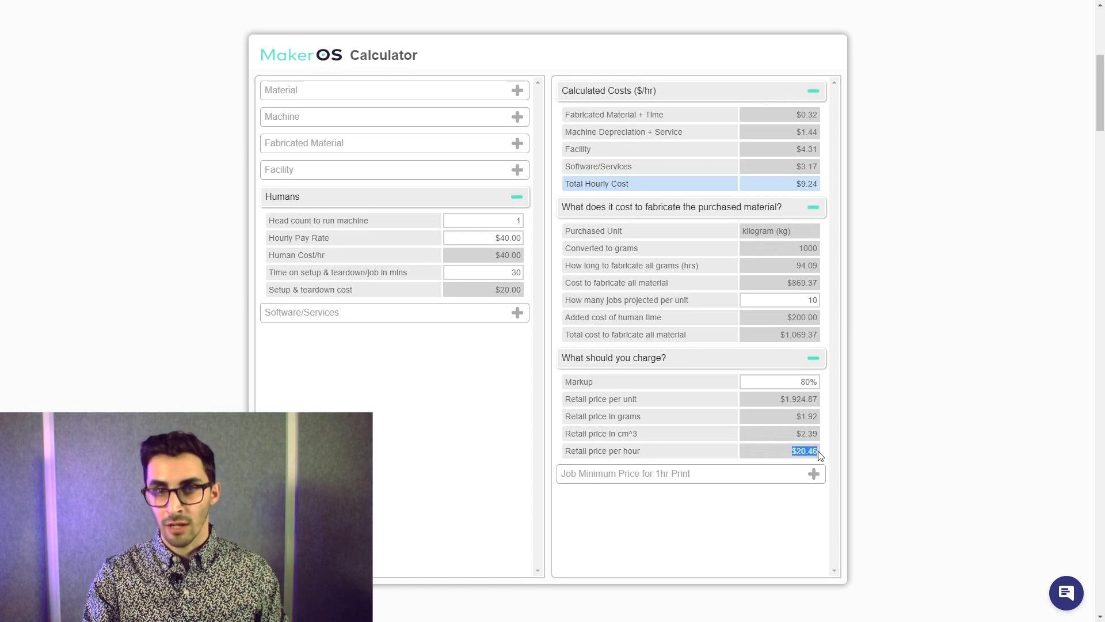
{"action": "left_click", "coordinate": [713, 416]}
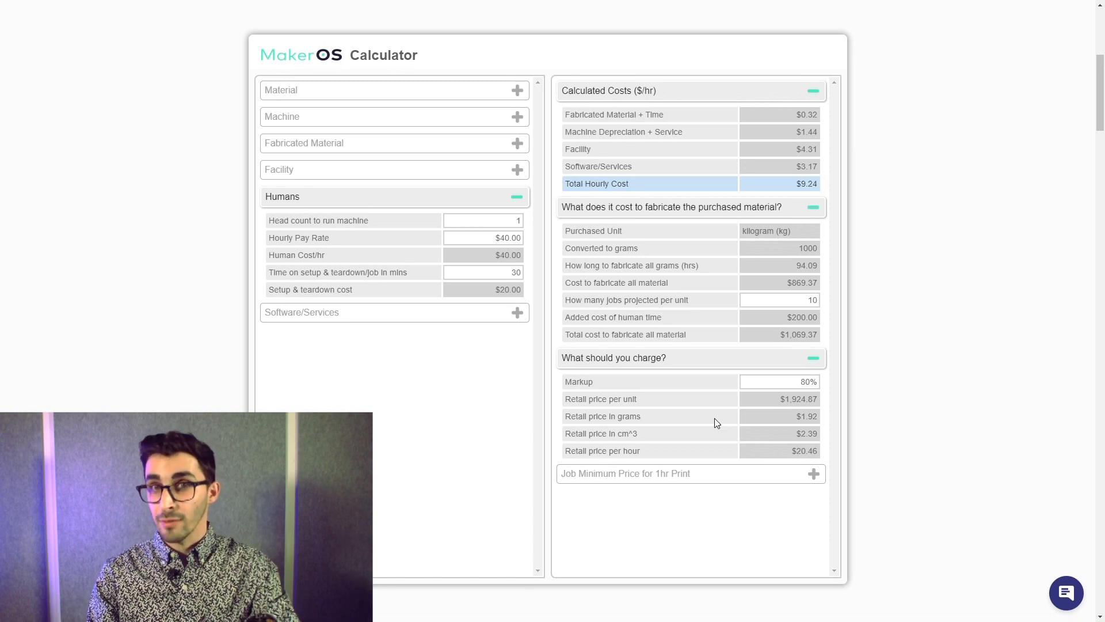
- Set the markup to 0% to compare the retail prices, and restore it to 80%
{"action": "left_click", "coordinate": [798, 384]}
{"action": "type", "text": "0"}
{"action": "left_click", "coordinate": [690, 412]}
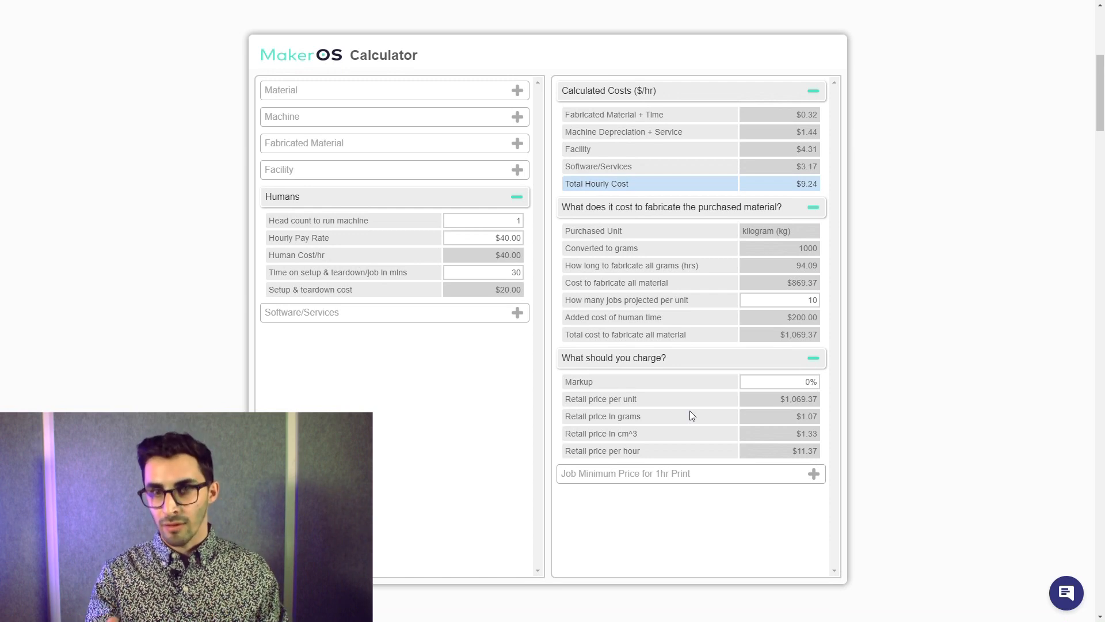
{"action": "left_click", "coordinate": [772, 384]}
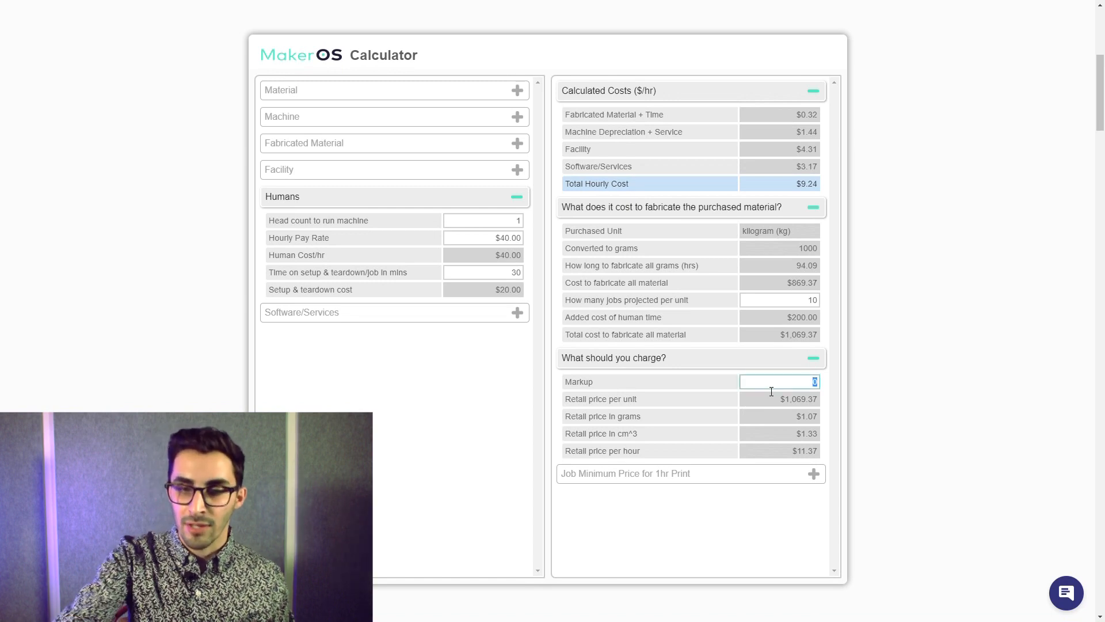
{"action": "type", "text": "80"}
{"action": "left_click", "coordinate": [667, 435]}
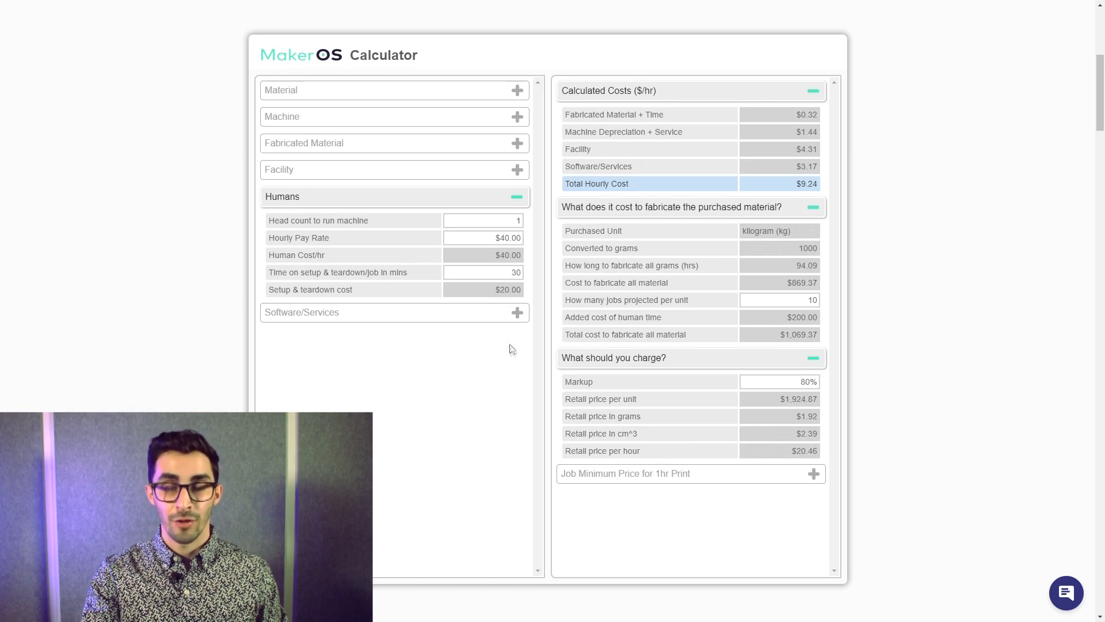
- Check the setup and teardown cost, and show the job minimum price breakdown for a 1-hour print to review its markup
{"action": "left_click_drag", "start_coordinate": [496, 293], "coordinate": [525, 295]}
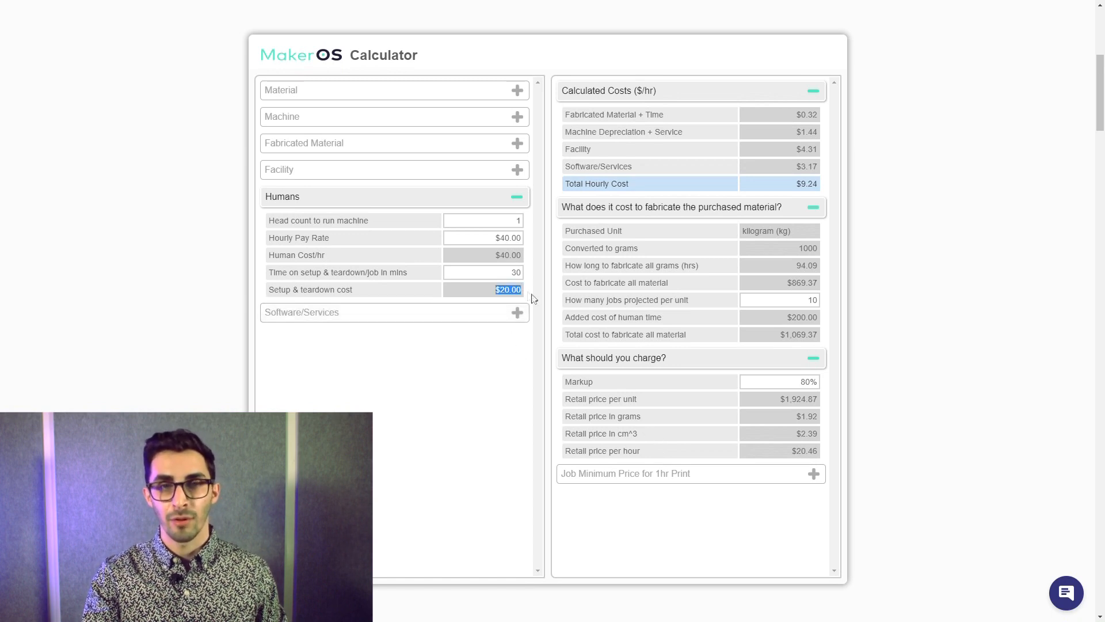
{"action": "left_click", "coordinate": [603, 379]}
{"action": "left_click", "coordinate": [666, 474]}
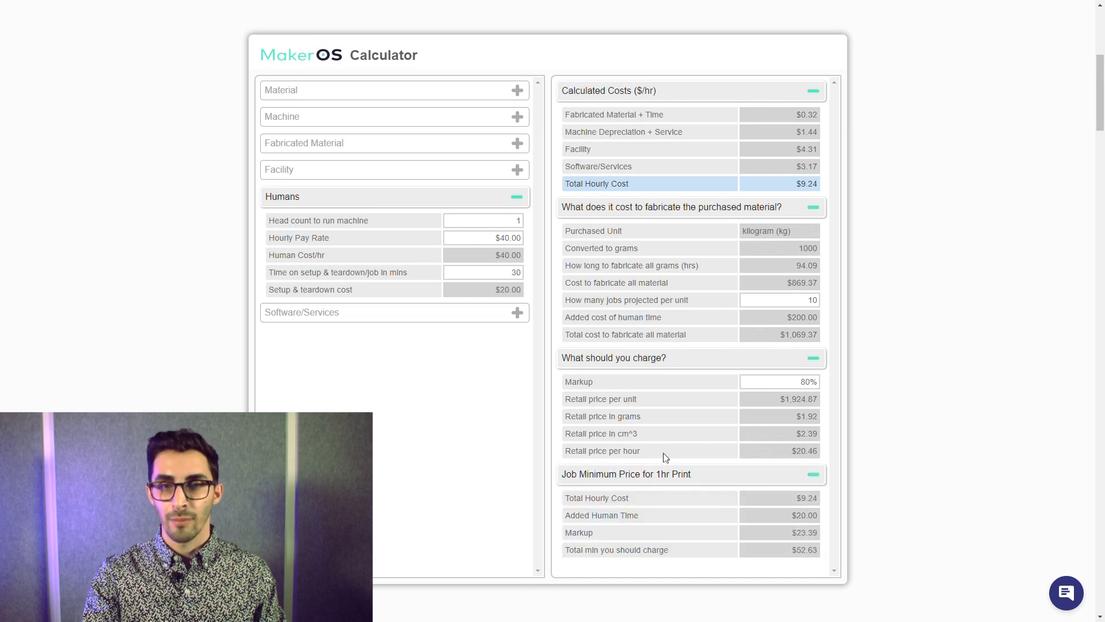
{"action": "scroll", "coordinate": [662, 446], "scroll_direction": "down", "scroll_amount": 1}
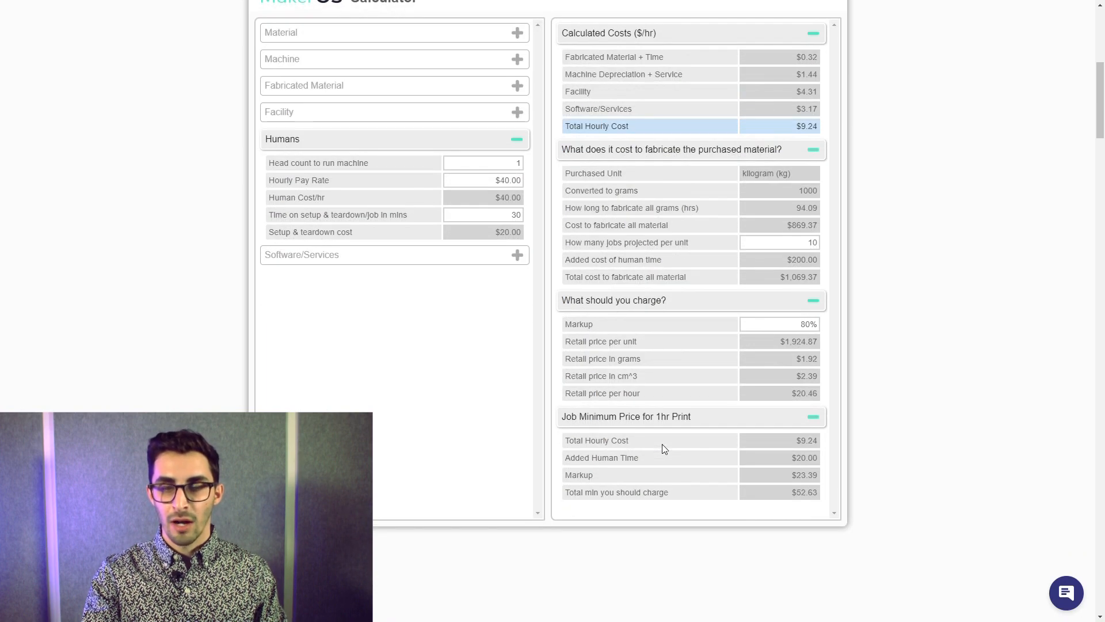
{"action": "scroll", "coordinate": [663, 446], "scroll_direction": "up", "scroll_amount": 1}
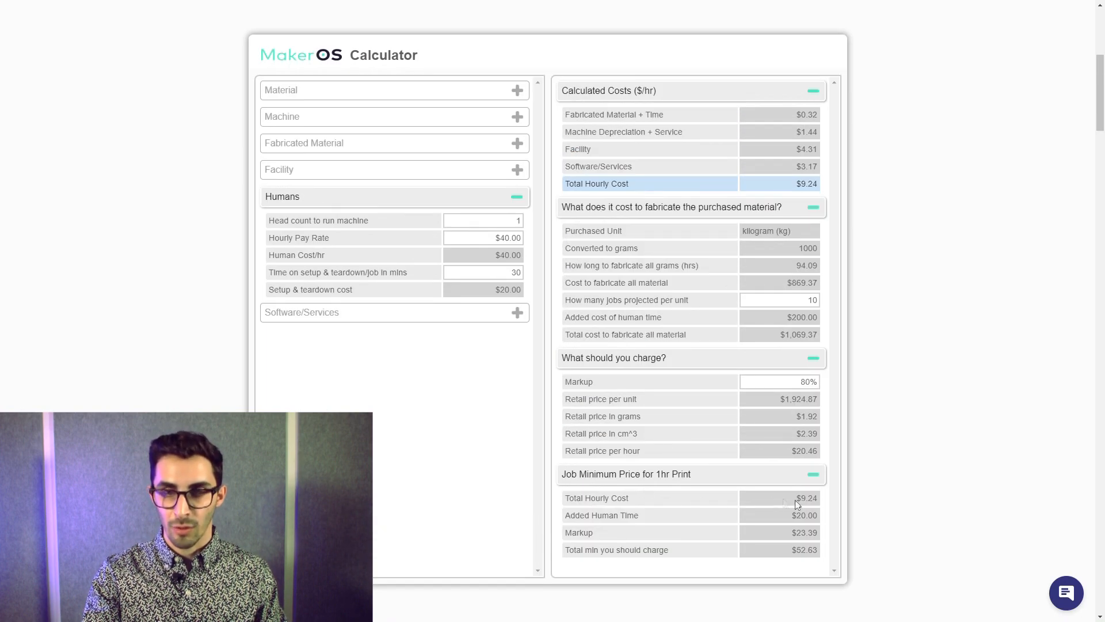
{"action": "double_click", "coordinate": [810, 538]}
{"action": "left_click", "coordinate": [817, 538]}
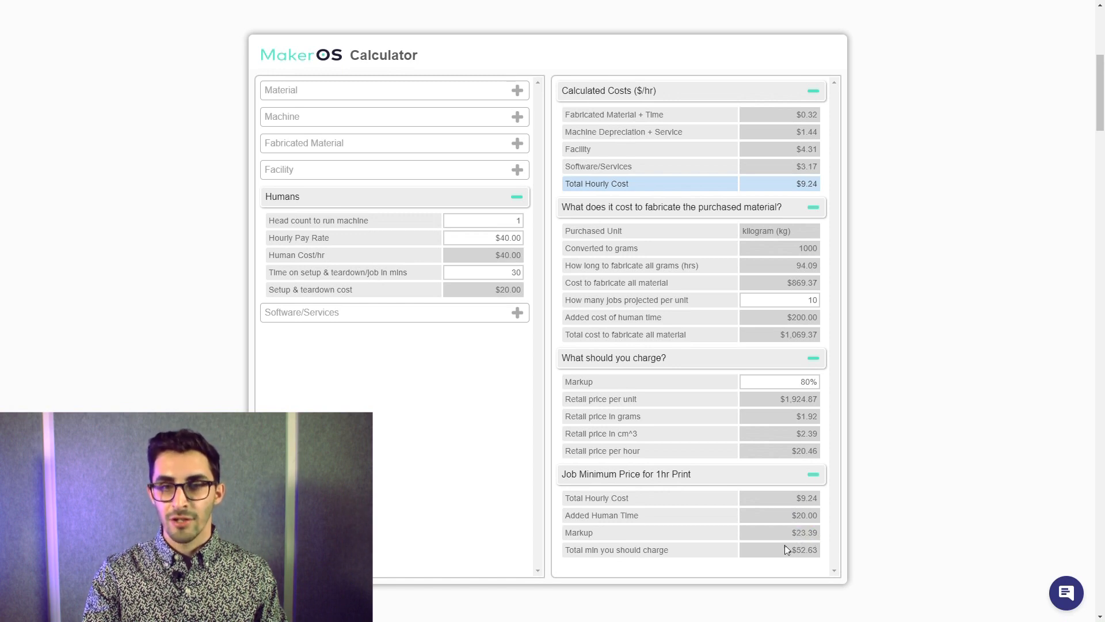